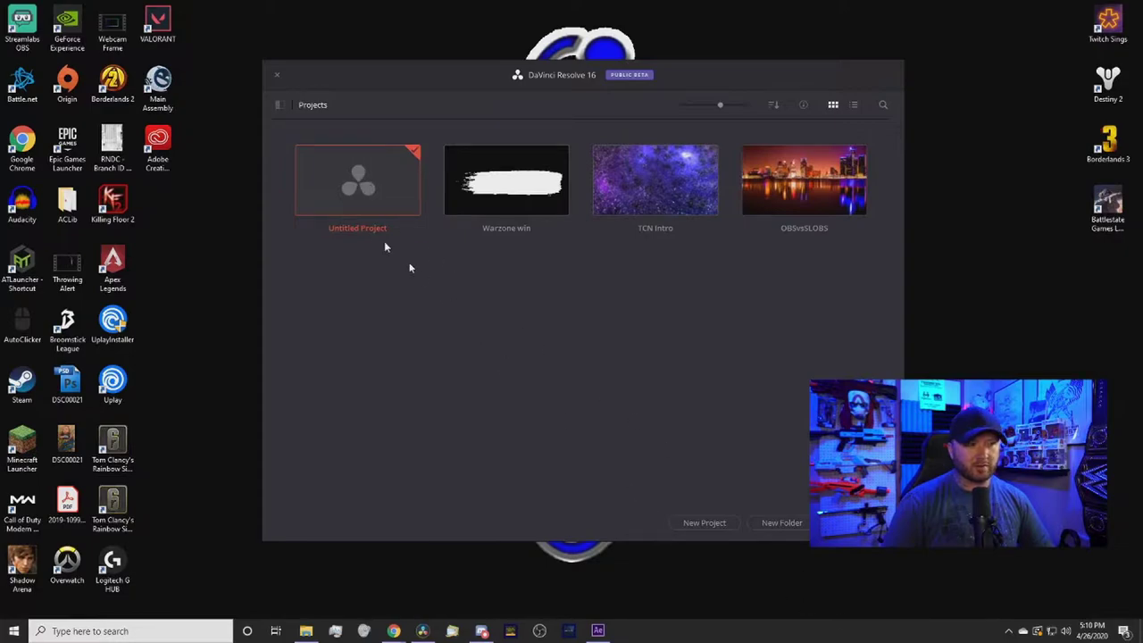
Step: Create a new project called 'Classroom' and open it
left_click(704, 523)
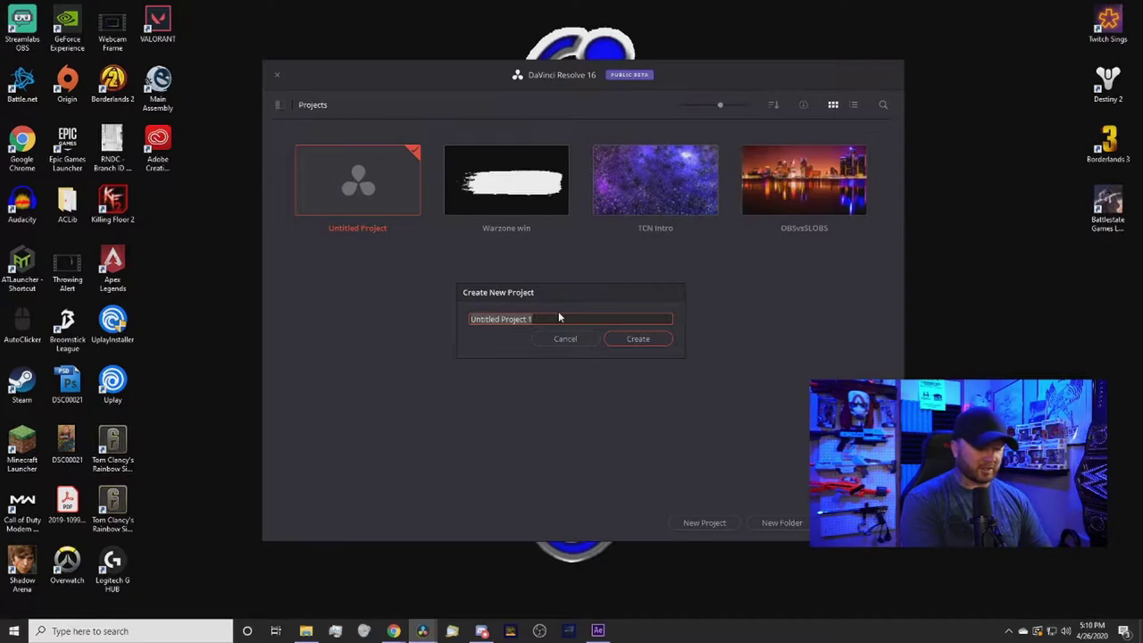
type("Classroom")
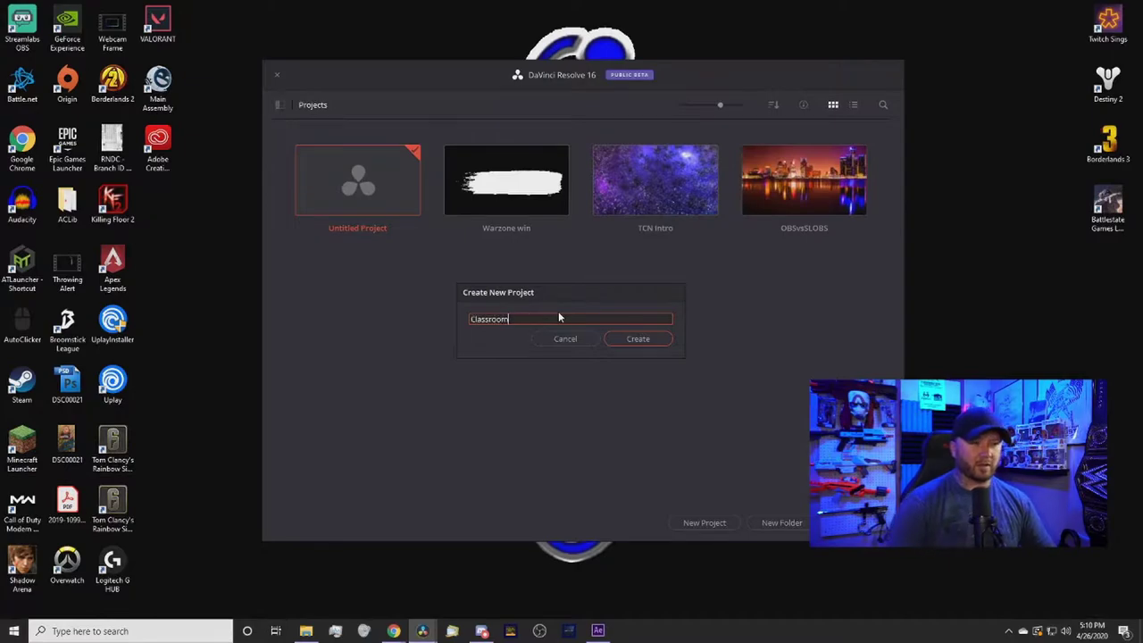
left_click(655, 340)
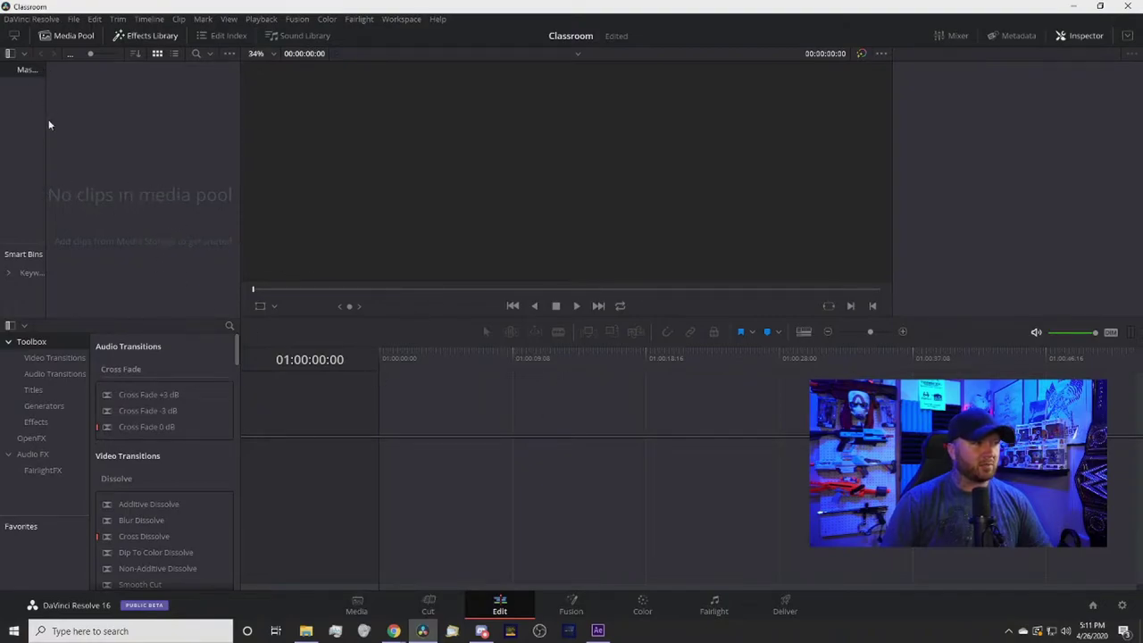
Step: Widen the bin list and browse the Toolbox's video transitions, audio transitions, titles and generators
left_click_drag(46, 117, 69, 125)
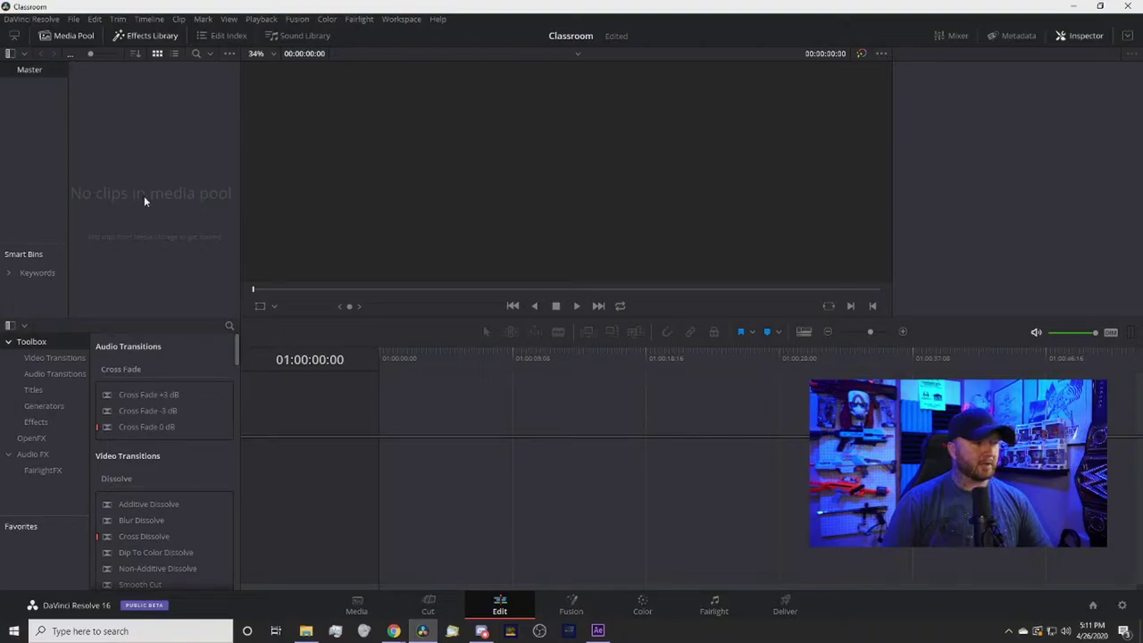
left_click(8, 342)
left_click(8, 342)
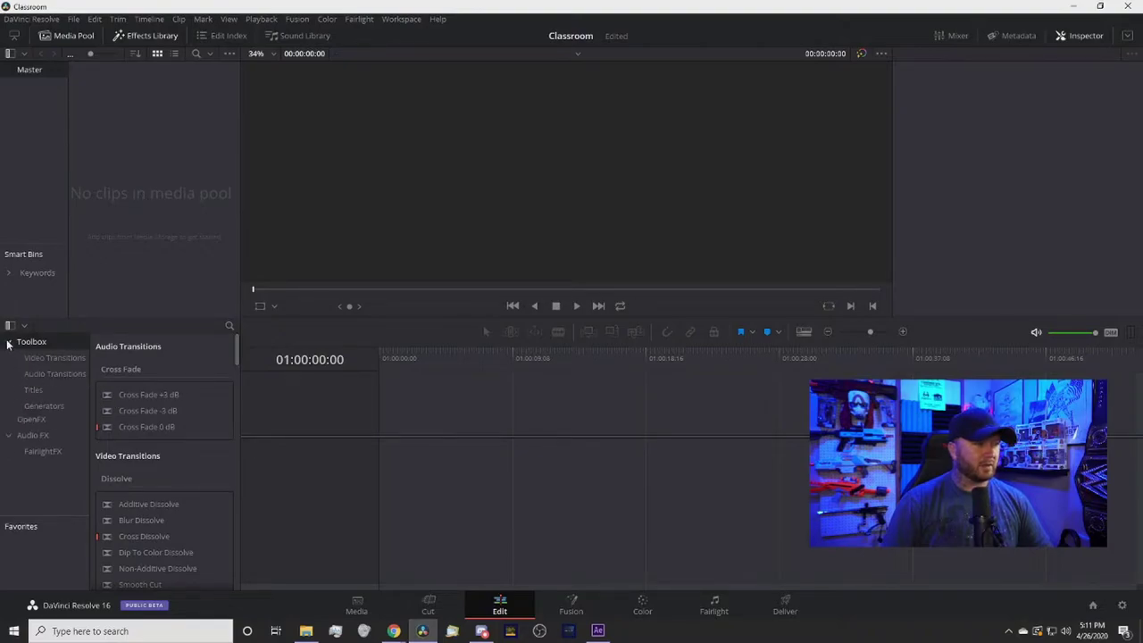
left_click(36, 358)
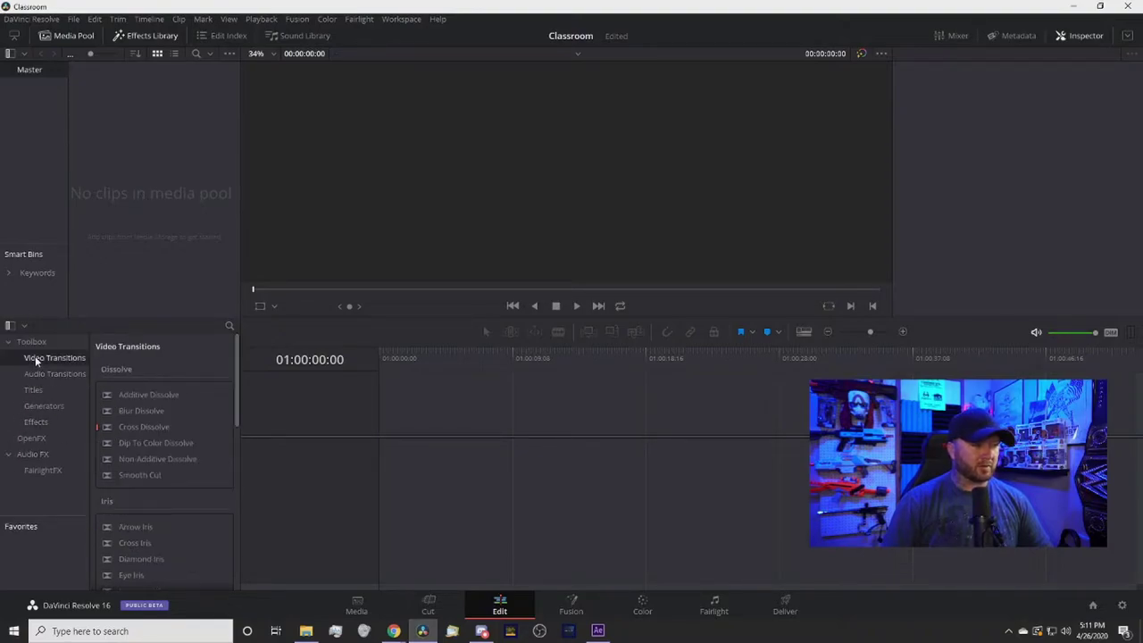
left_click(40, 374)
left_click(33, 390)
left_click(36, 405)
left_click(35, 375)
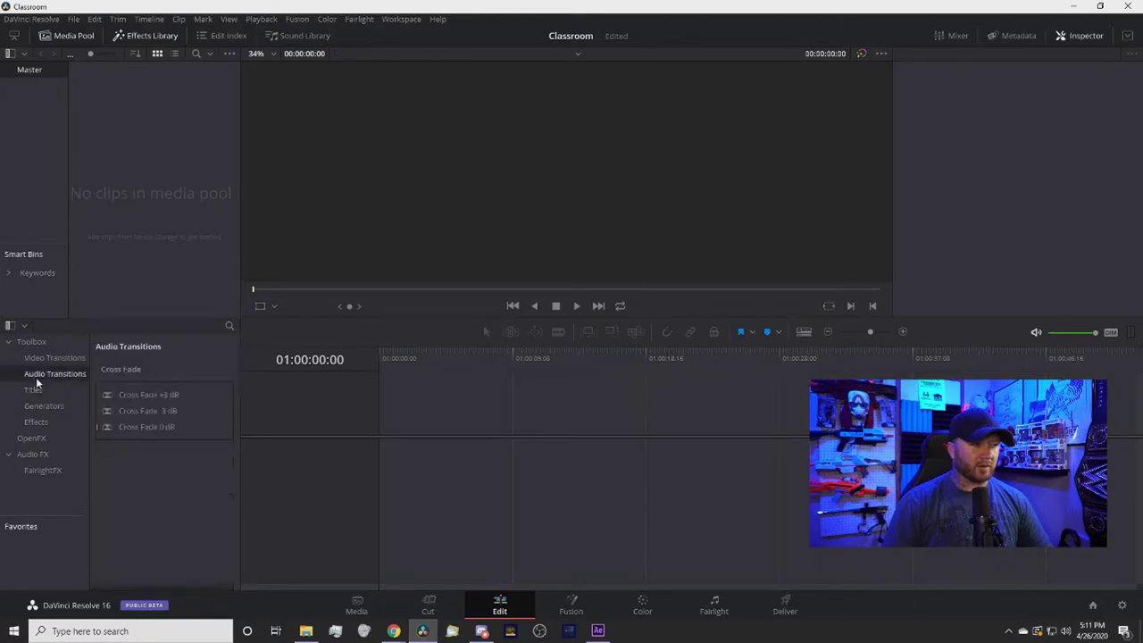
left_click(33, 389)
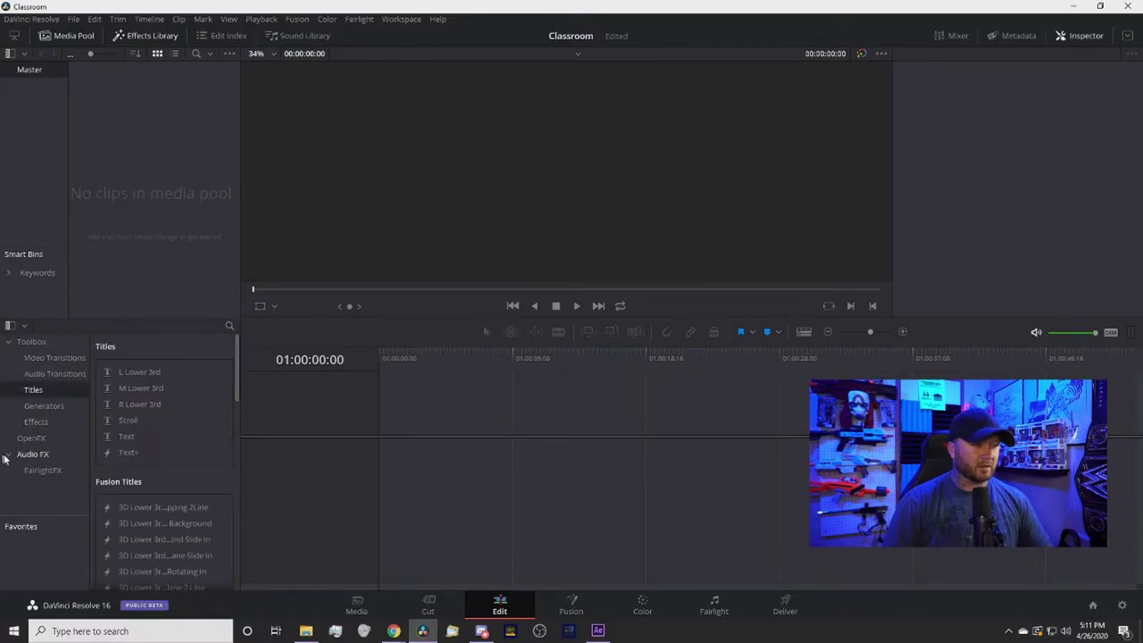
Step: Look through the FairlightFX audio effects, ending on the OpenFX filters list
left_click(38, 471)
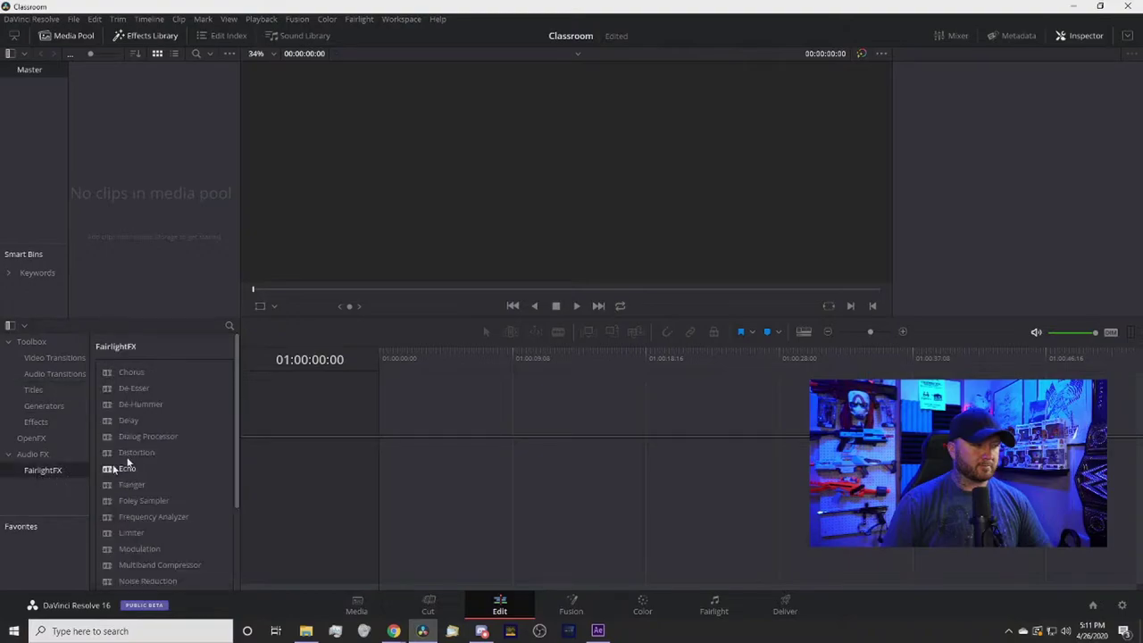
scroll(163, 383, "down", 3)
scroll(178, 420, "up", 3)
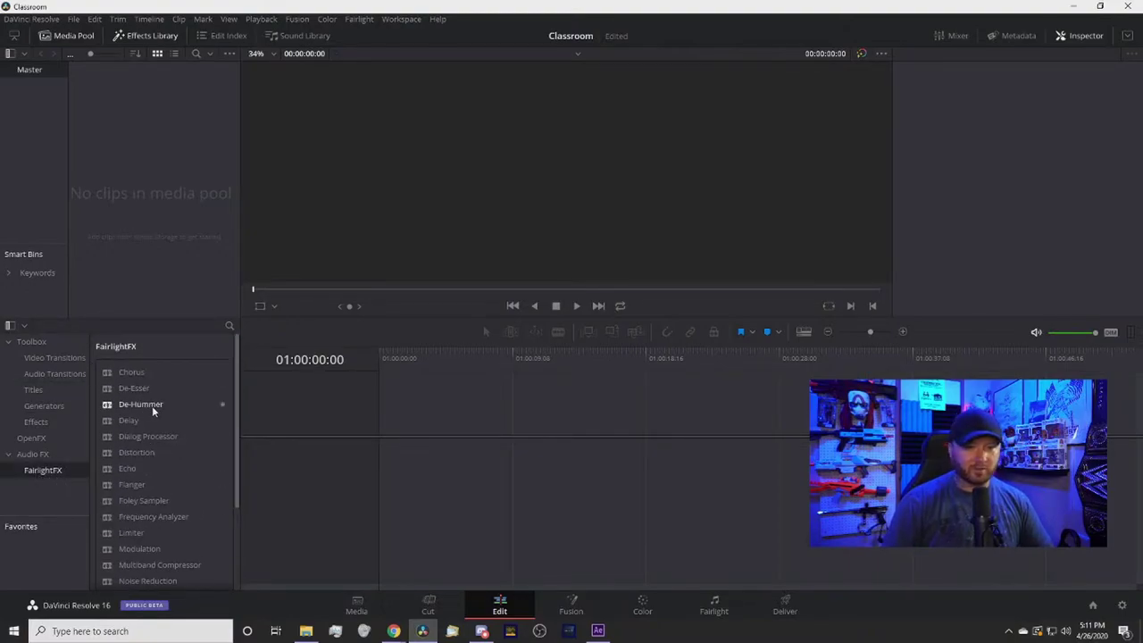
left_click(31, 437)
scroll(162, 415, "down", 3)
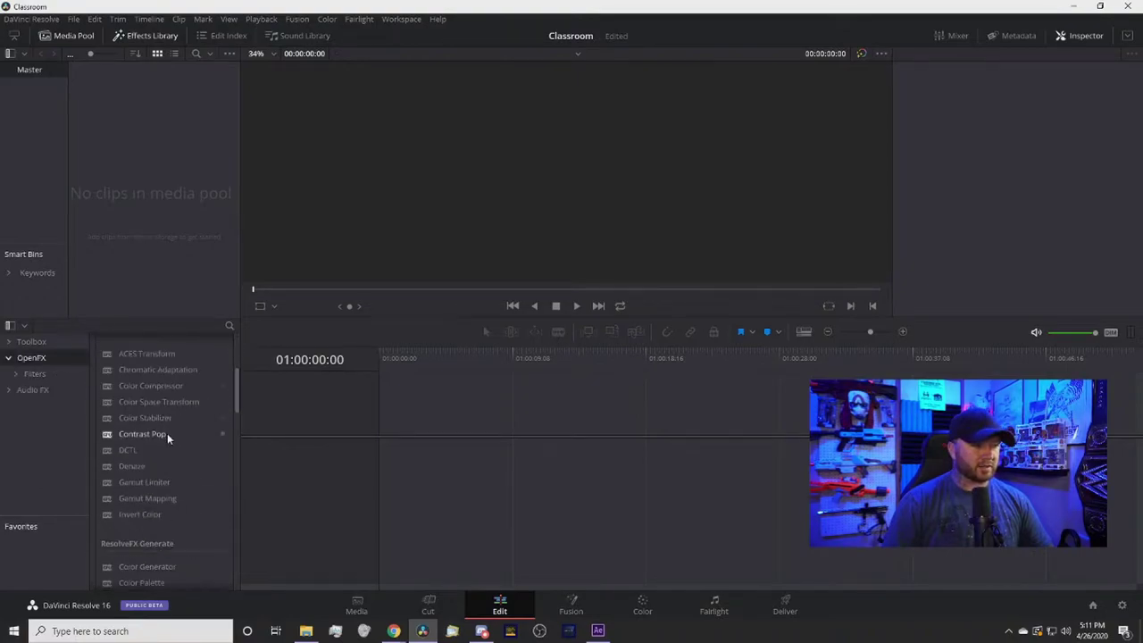
scroll(167, 433, "up", 3)
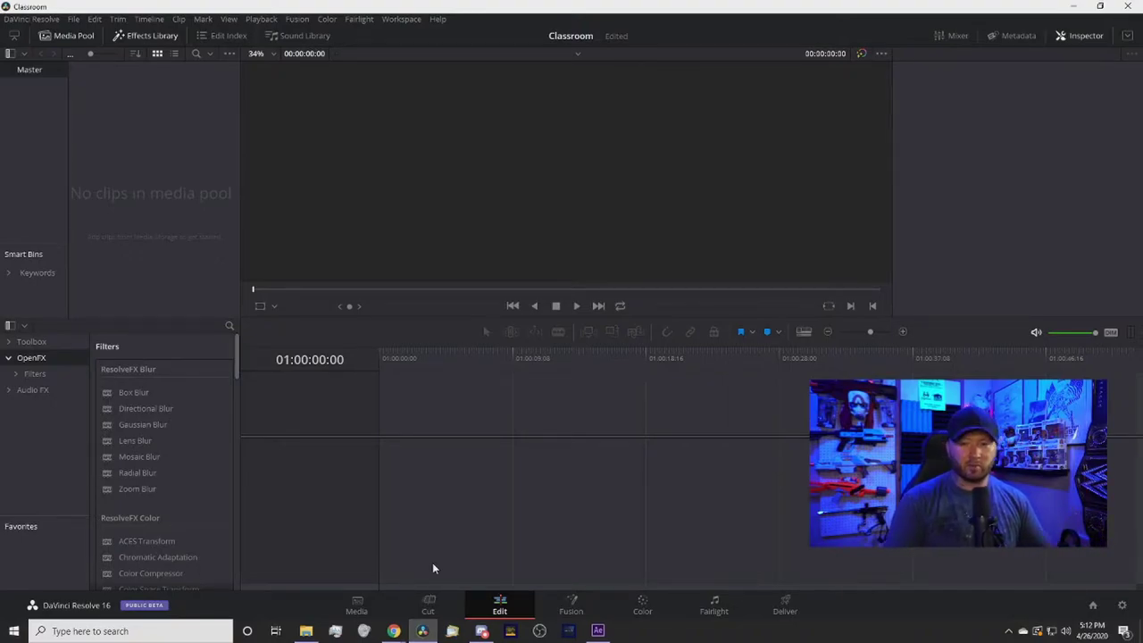
left_click(305, 631)
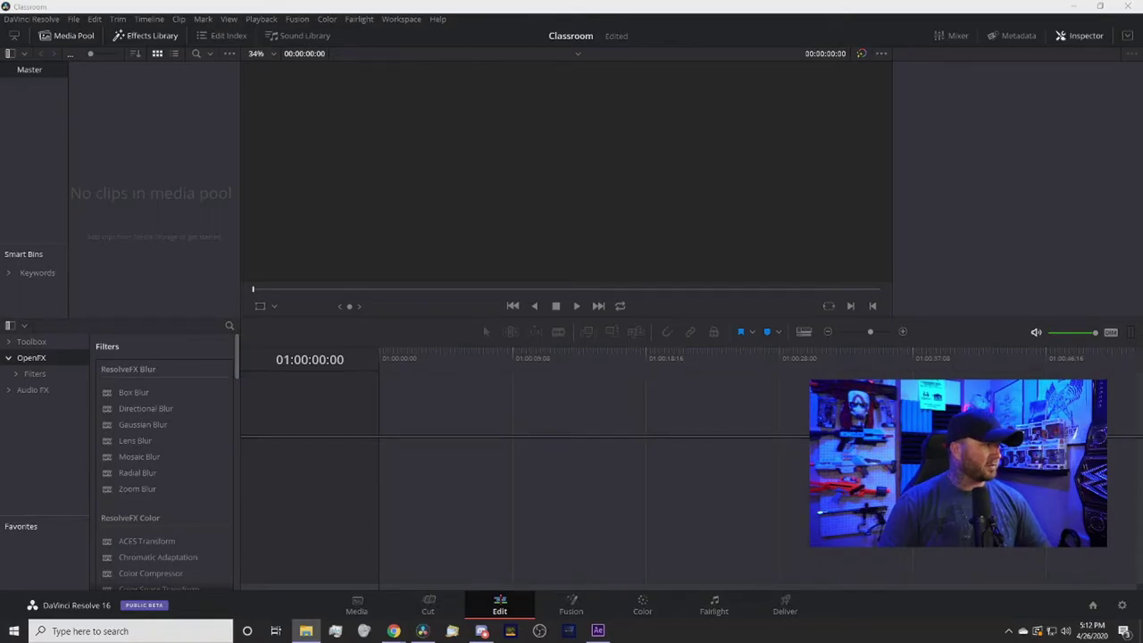
Step: Import the five gameplay clips, match their frame rate, and play AT-cm_643706869.mp4 on the timeline
left_click_drag(125, 116, 152, 152)
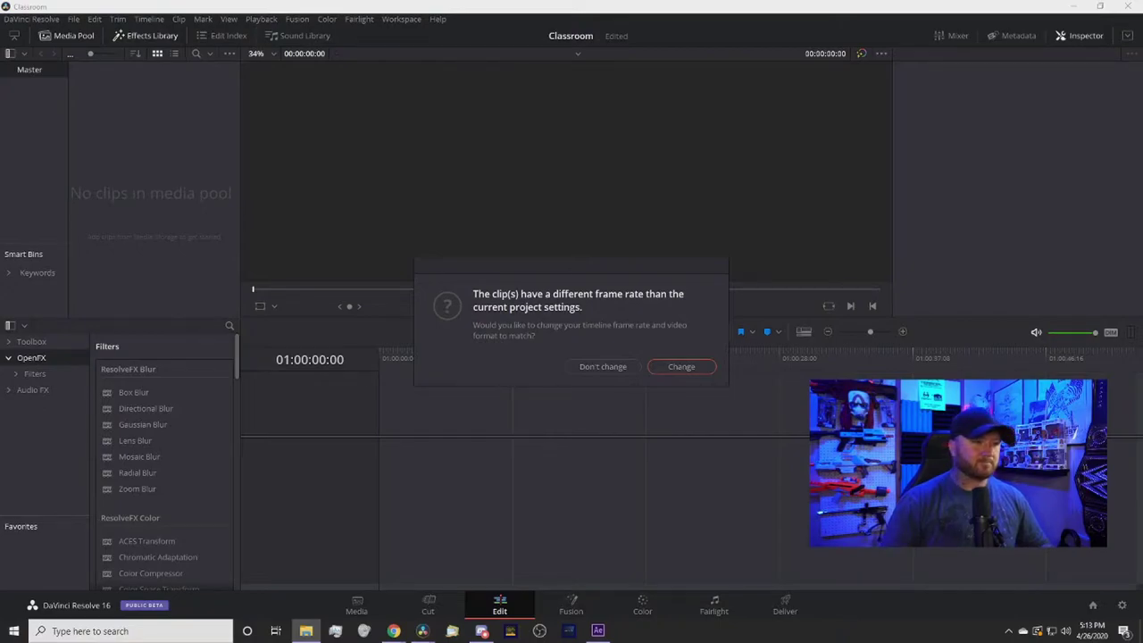
left_click(682, 366)
left_click_drag(116, 187, 382, 451)
key("space")
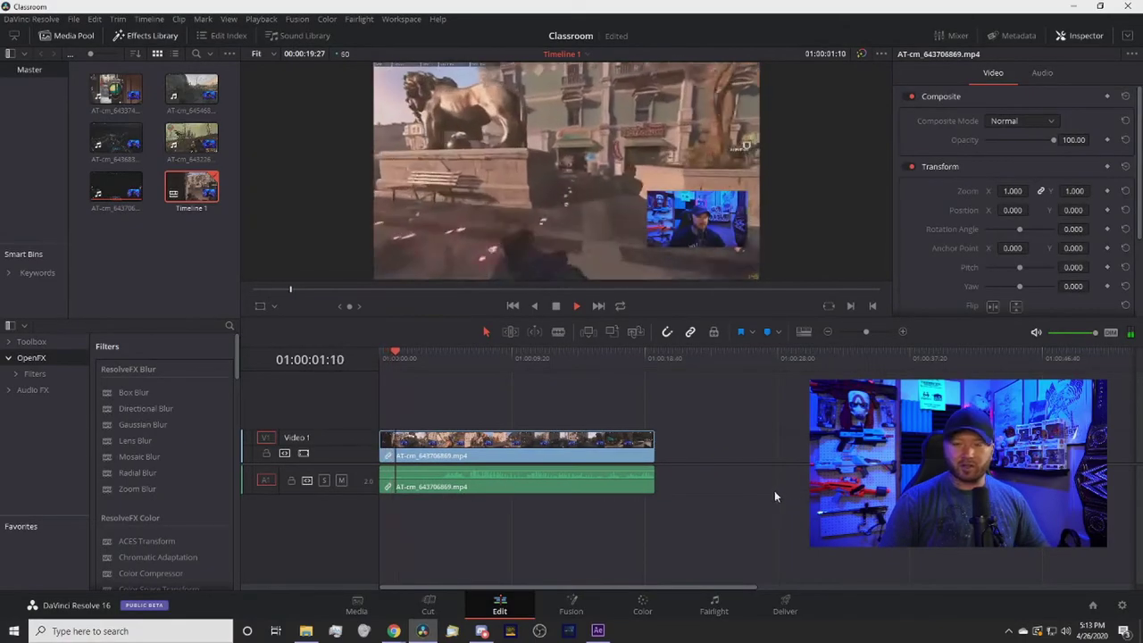
left_click(1123, 605)
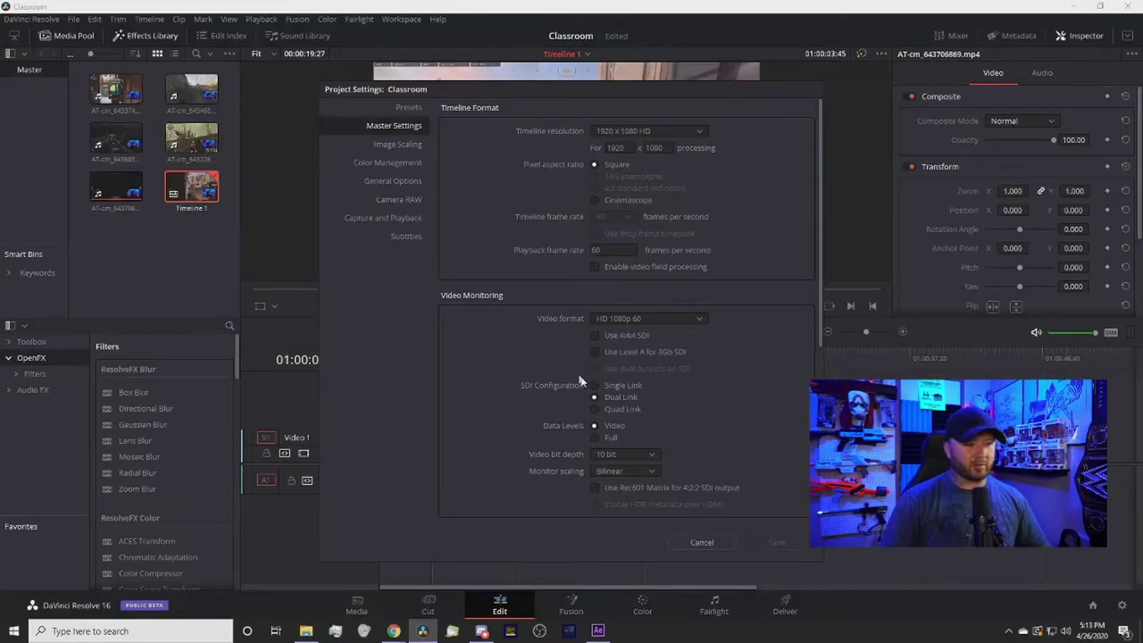
left_click(712, 545)
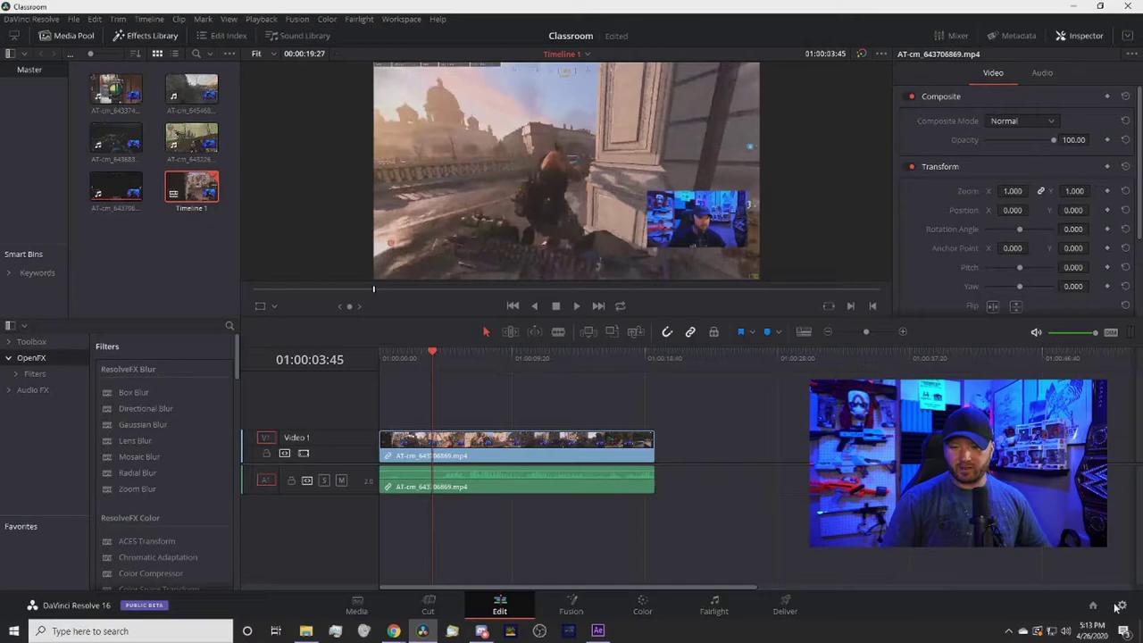
left_click(1125, 606)
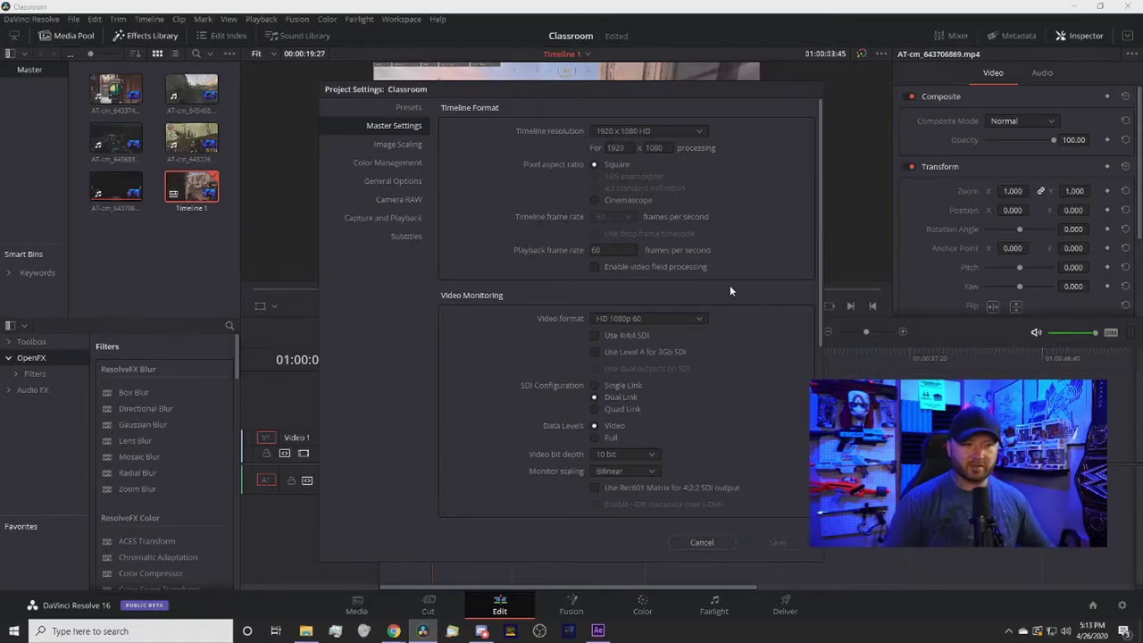
left_click(702, 542)
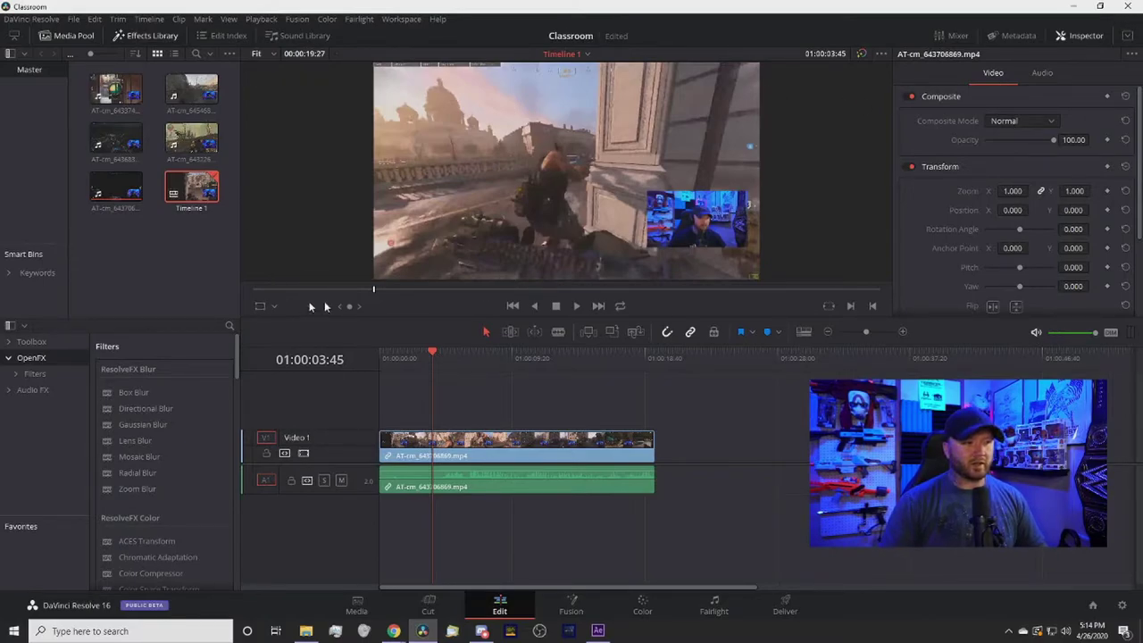
left_click(1073, 38)
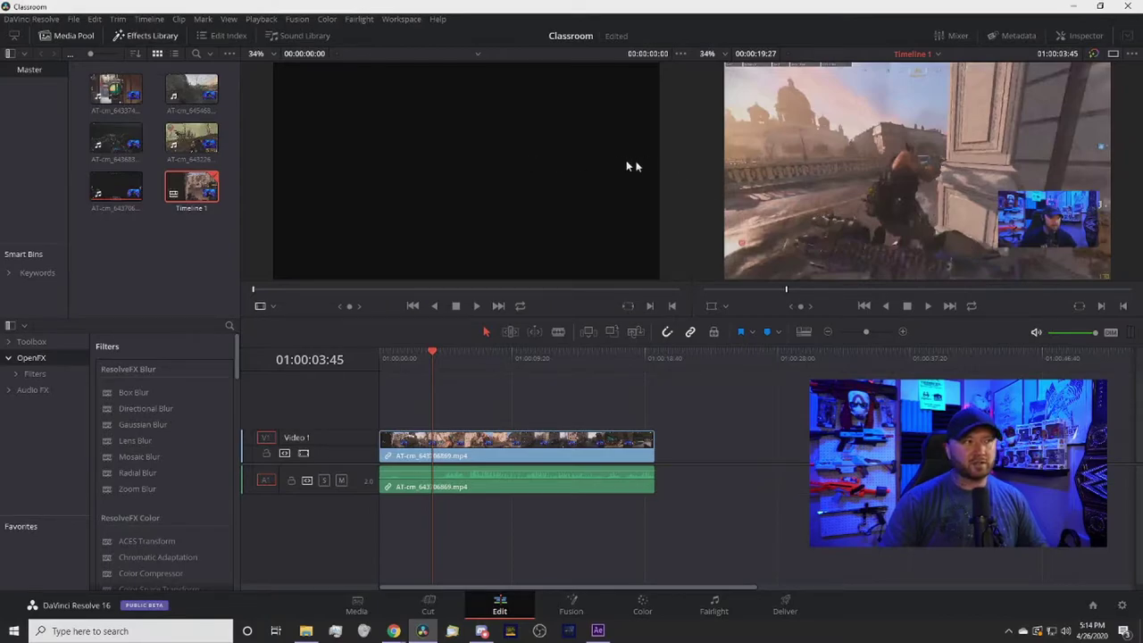
left_click(1072, 36)
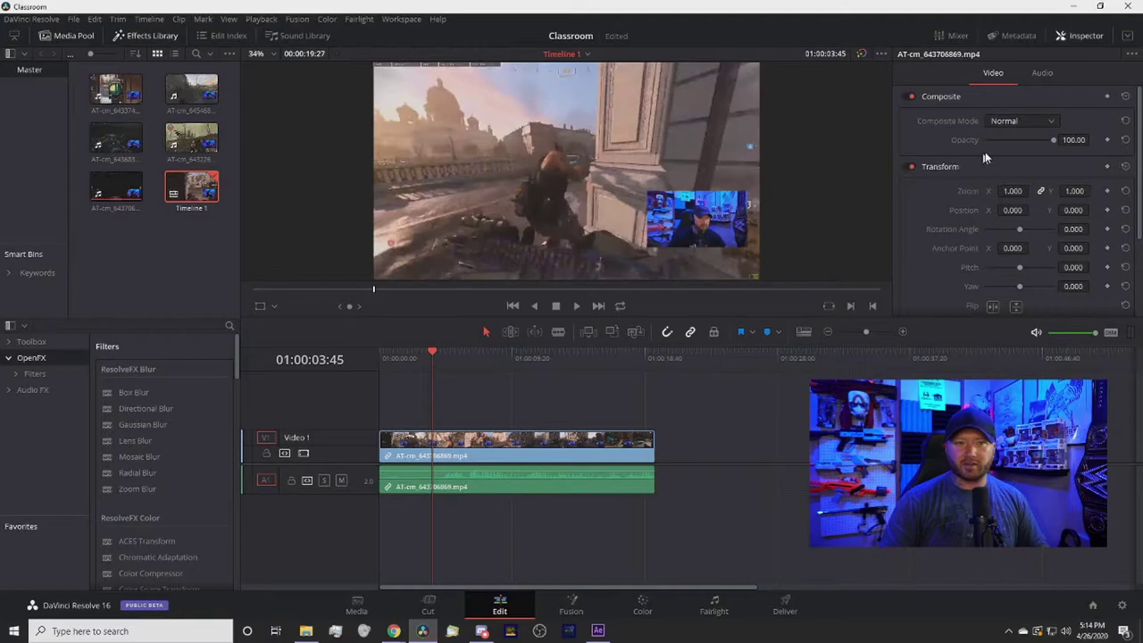
mouse_move(1054, 140)
left_mouse_down()
mouse_move(979, 145)
mouse_move(1065, 150)
left_mouse_up()
left_click_drag(1012, 190, 1031, 191)
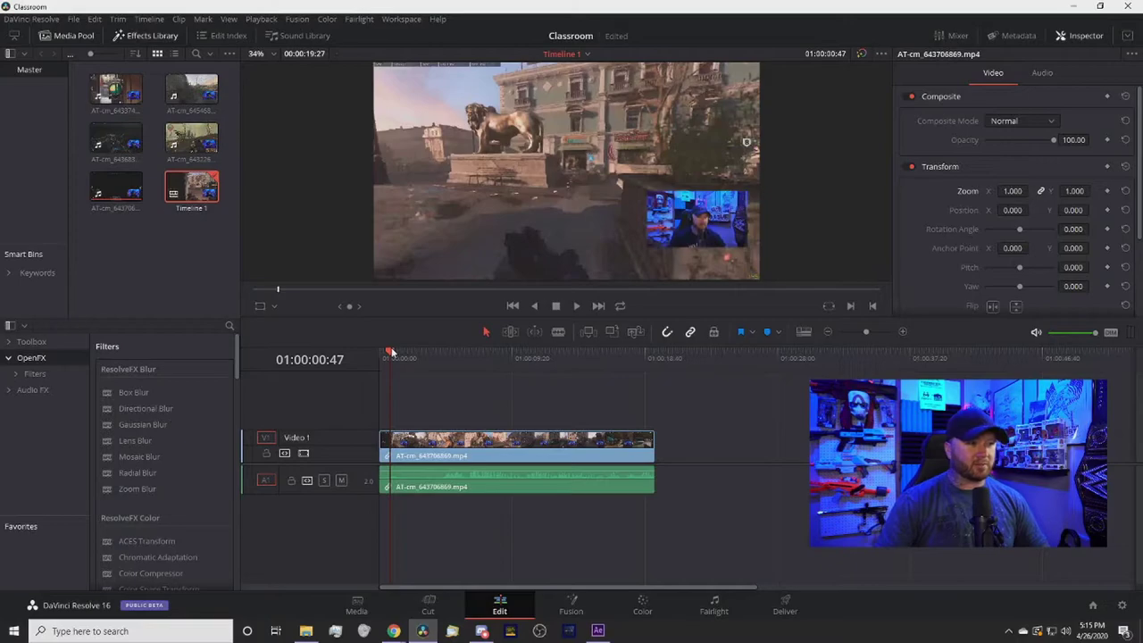
left_click_drag(390, 352, 376, 355)
key("space")
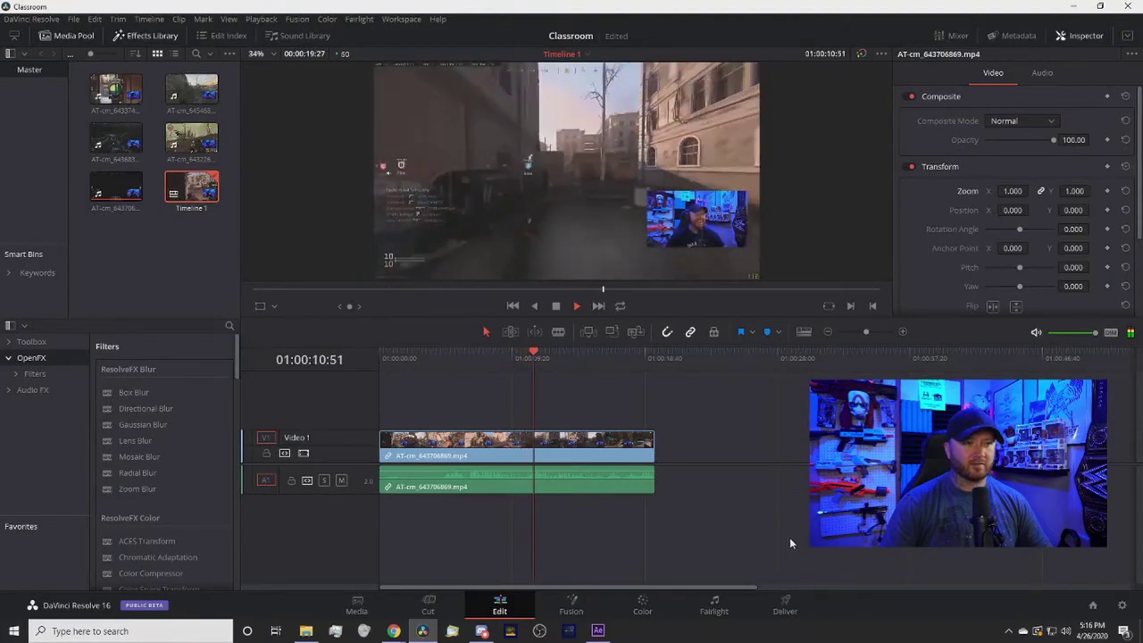
key("space")
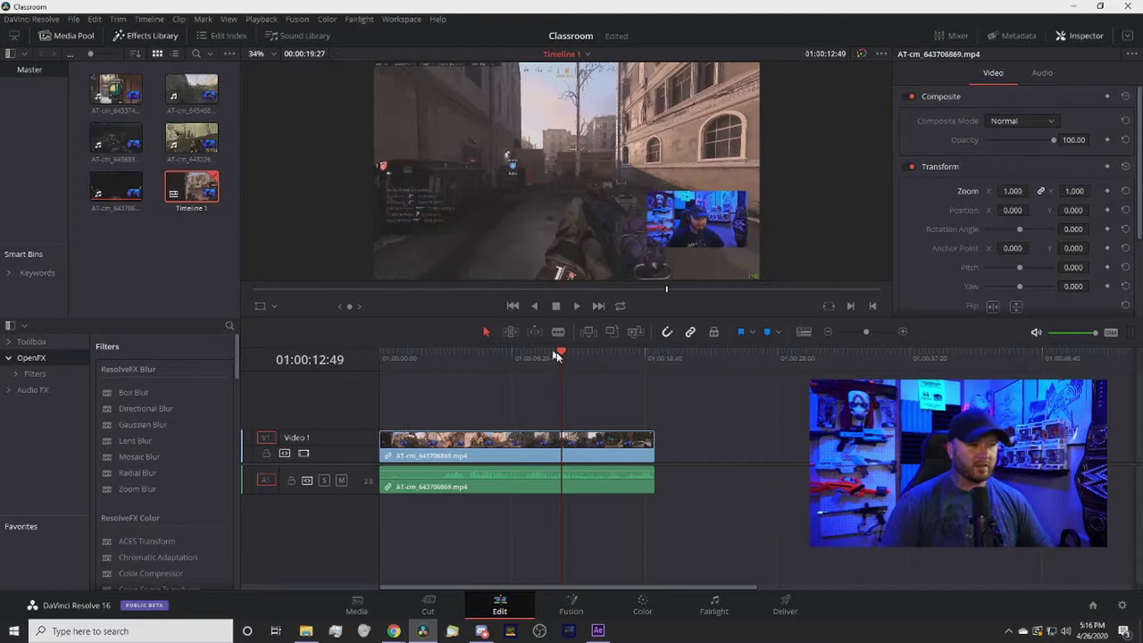
Step: Review the gameplay clip around six seconds, then mute audio track A1
left_click_drag(561, 352, 440, 343)
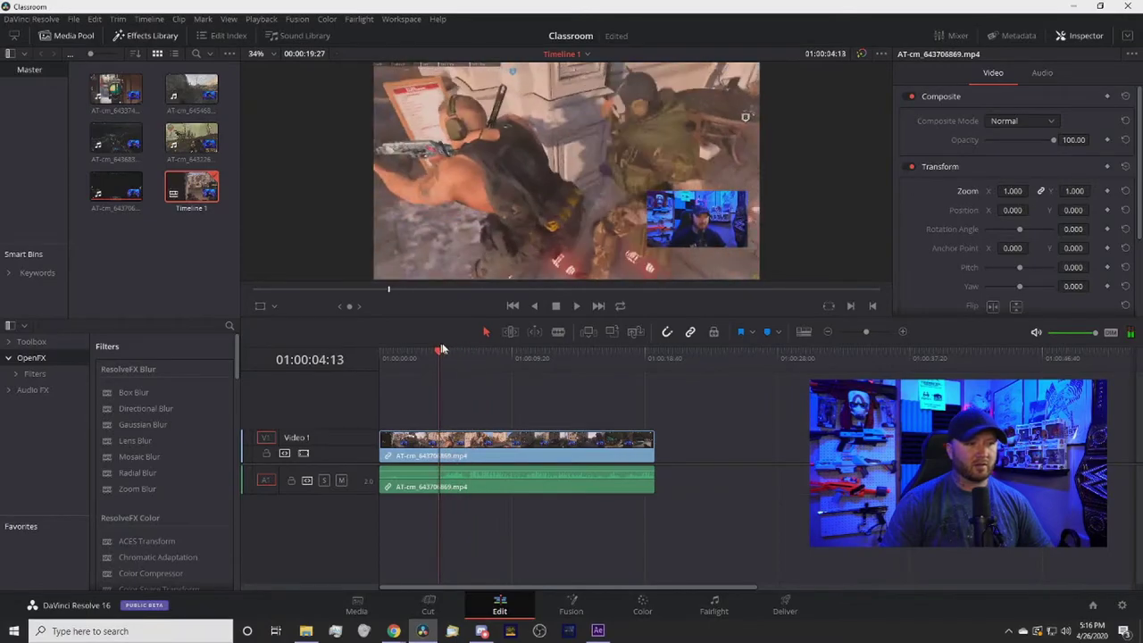
key("space")
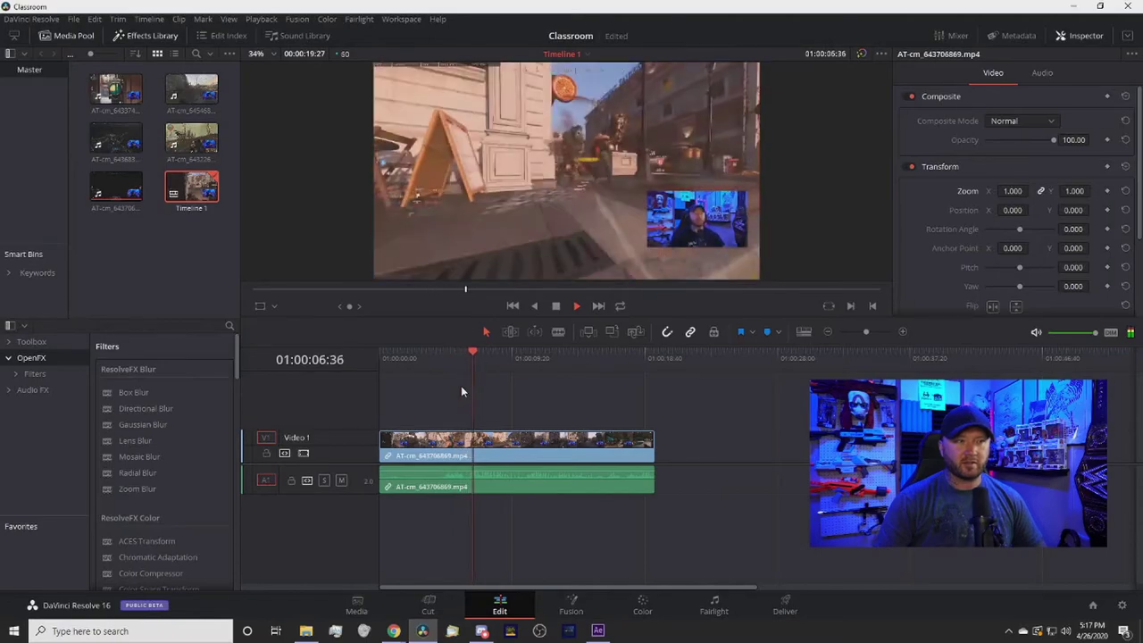
key("space")
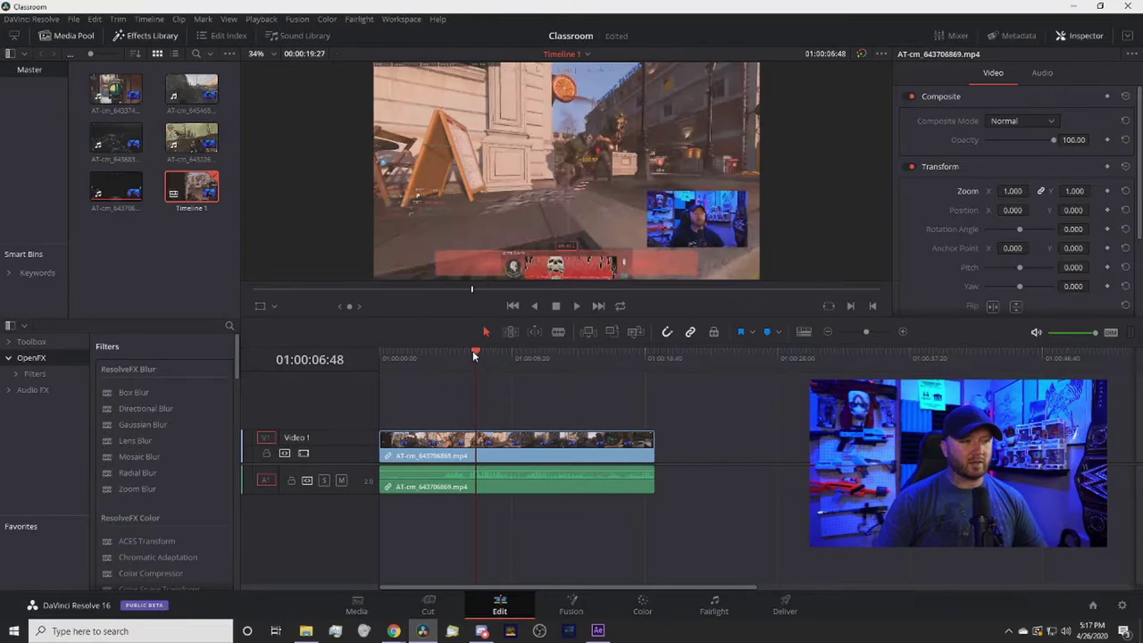
mouse_move(472, 350)
left_mouse_down()
mouse_move(485, 350)
mouse_move(465, 354)
left_mouse_up()
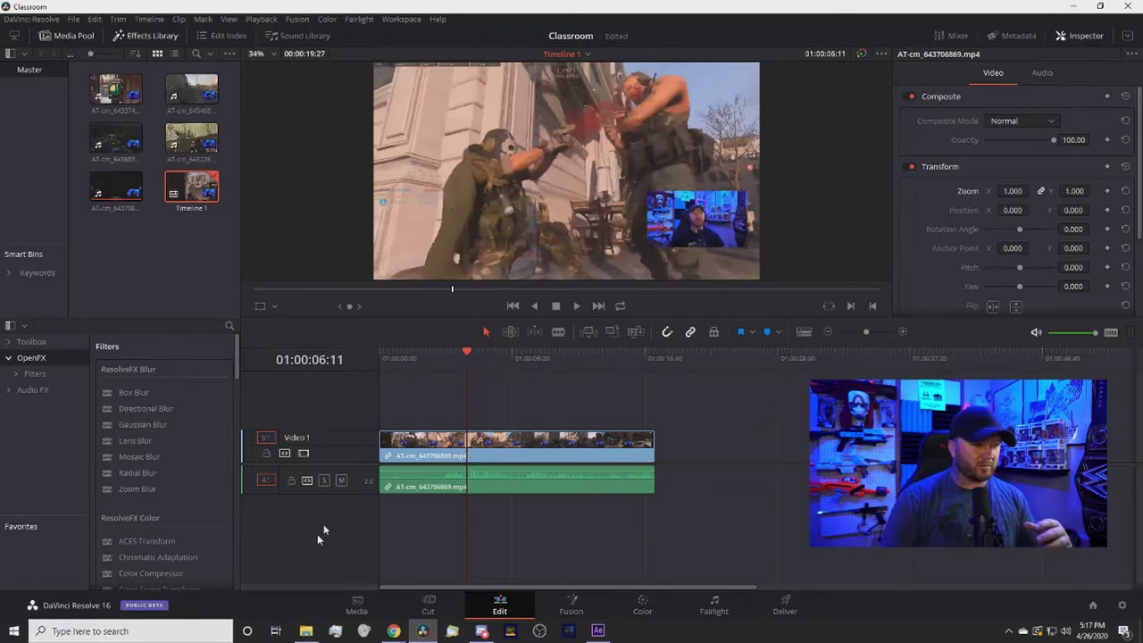
left_click(340, 481)
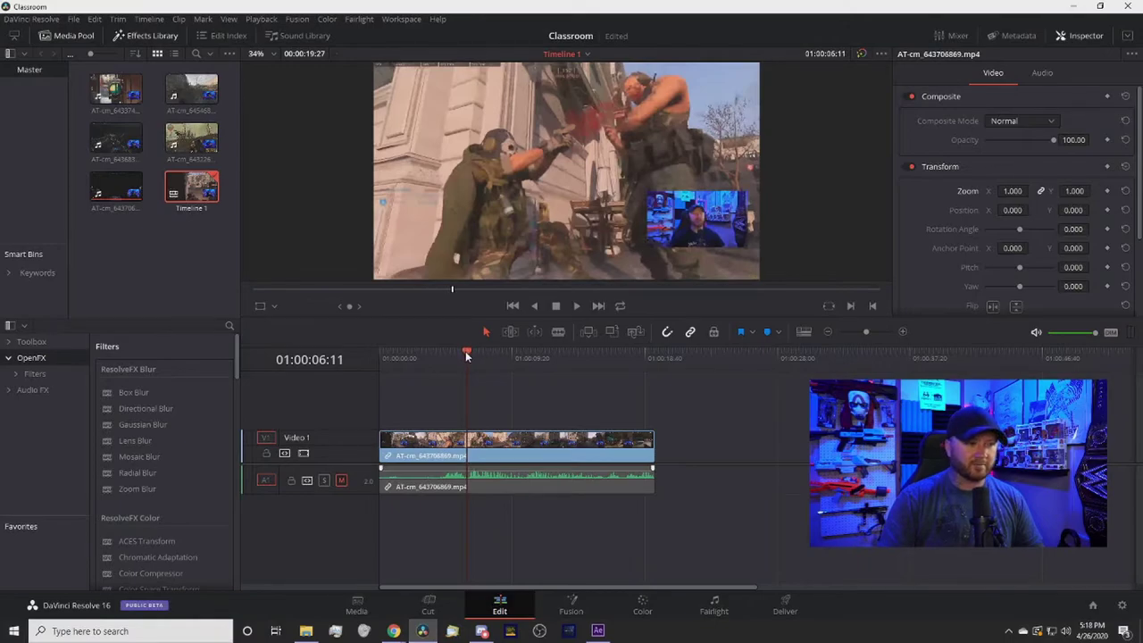
Step: Find frame 01:00:06:22 and blade the clip there with Ctrl+B
left_click_drag(465, 351, 399, 363)
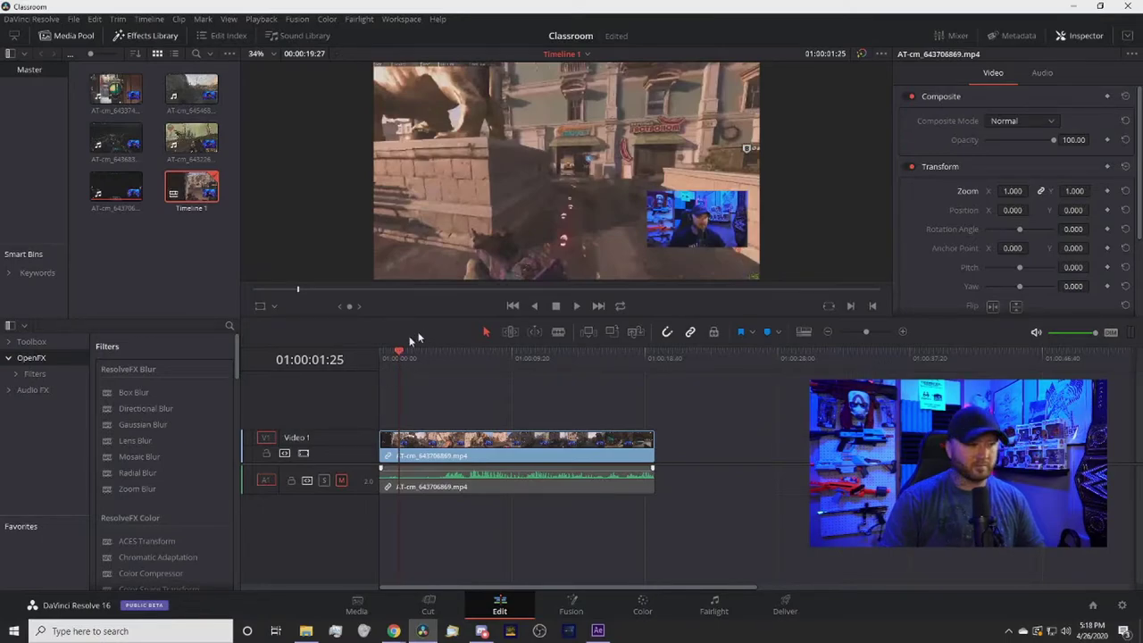
left_click_drag(398, 353, 466, 339)
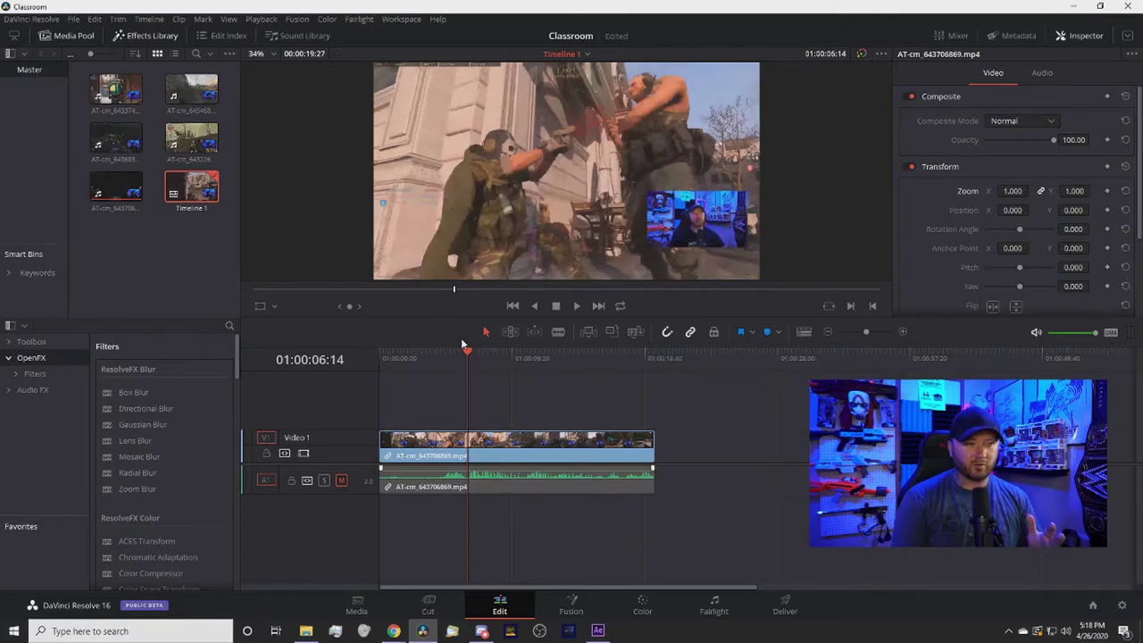
key("Right")
key("Right")
key("Right")
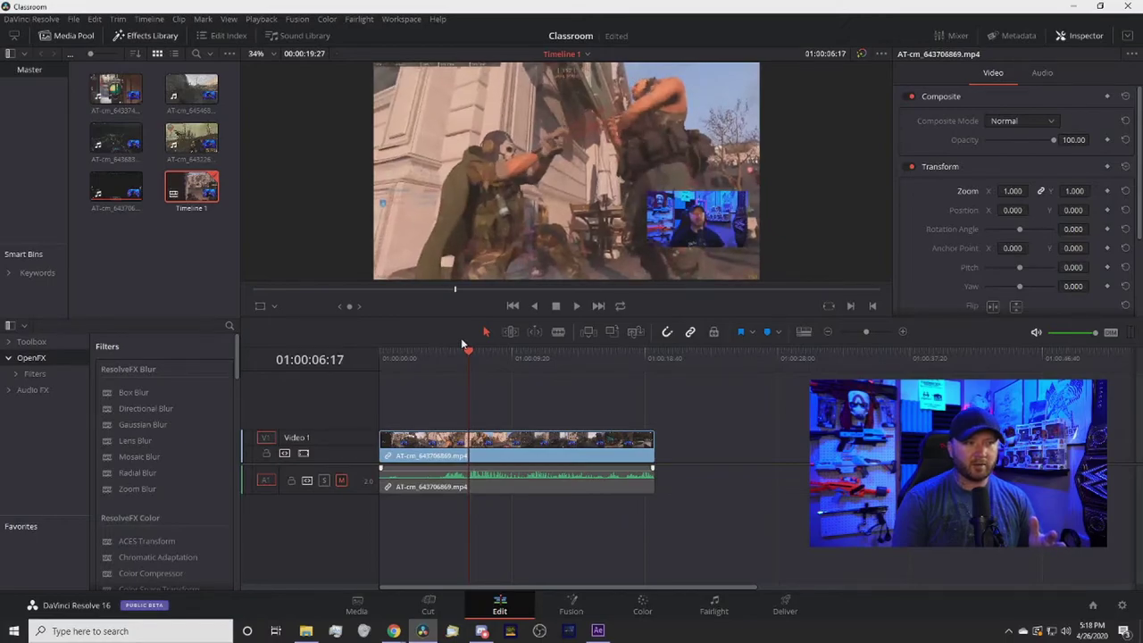
key("Right")
key("Right")
key("Right")
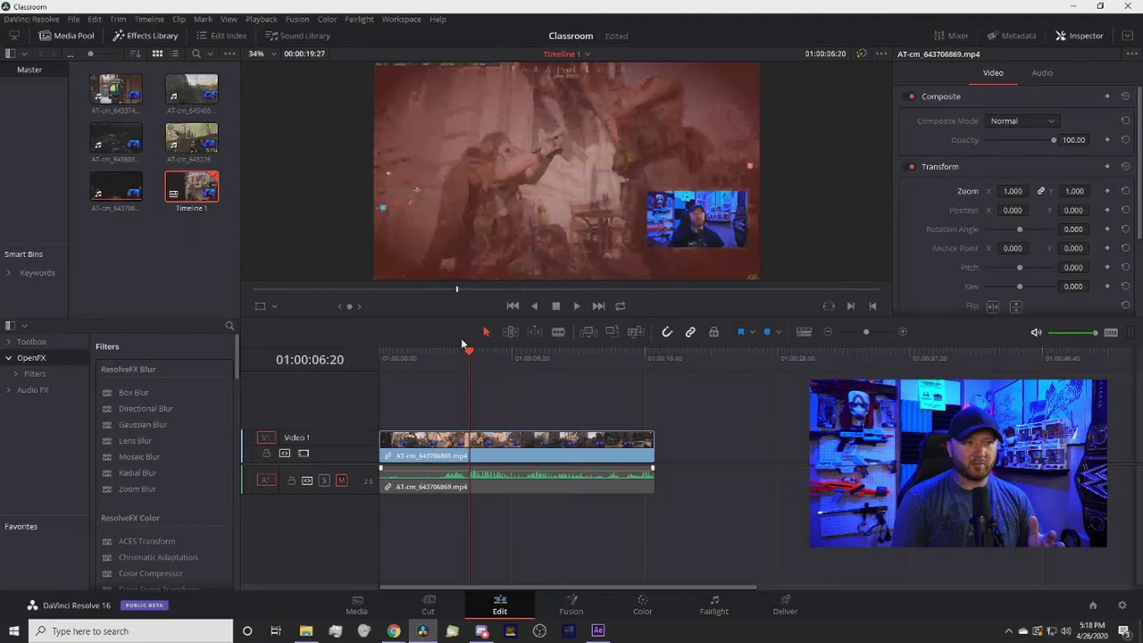
key("Right")
key("Right")
key("Right")
key("Right")
key("Right")
key("Right")
key("Right")
key("Right")
key("Right")
key("Right")
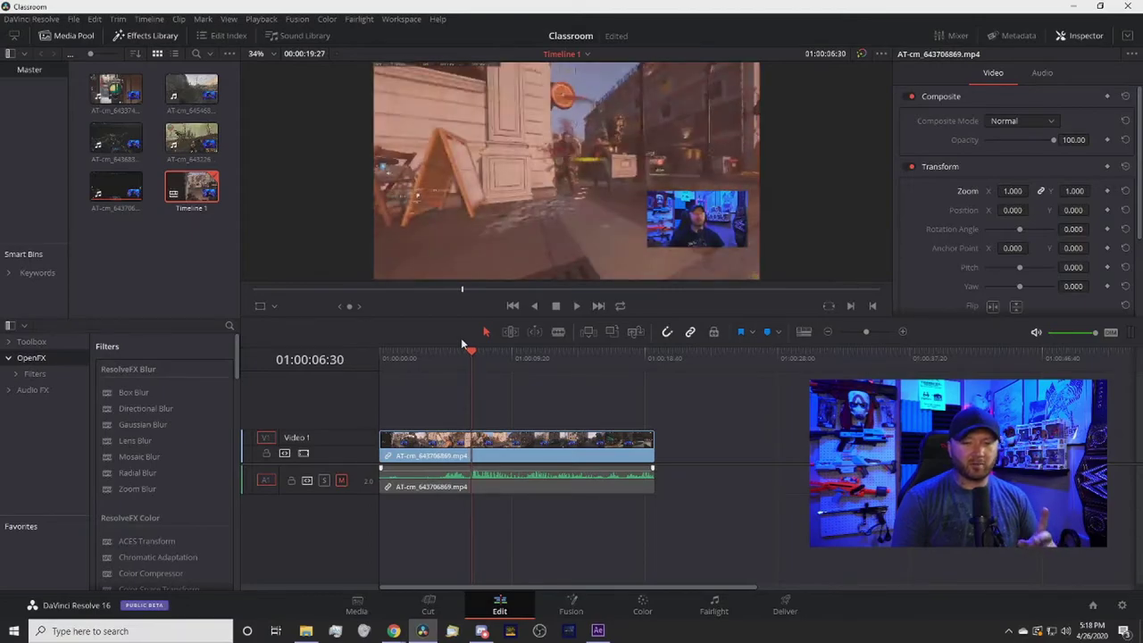
key("Left")
key("Left")
key("Left")
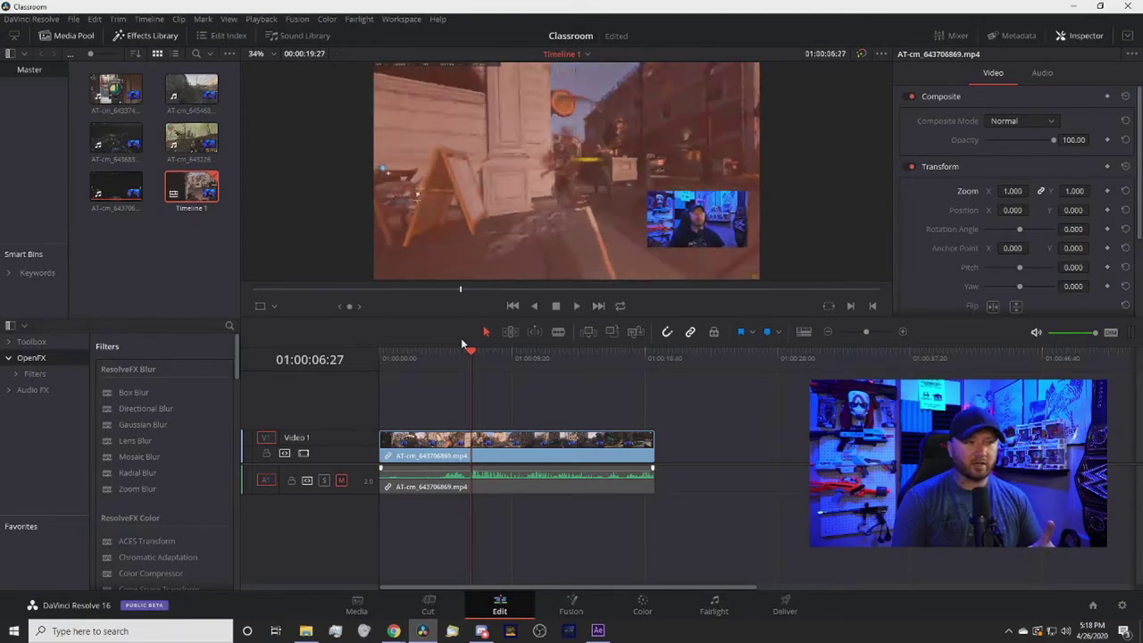
key("Left")
key("Left")
key("Left")
key("Left")
key("Left")
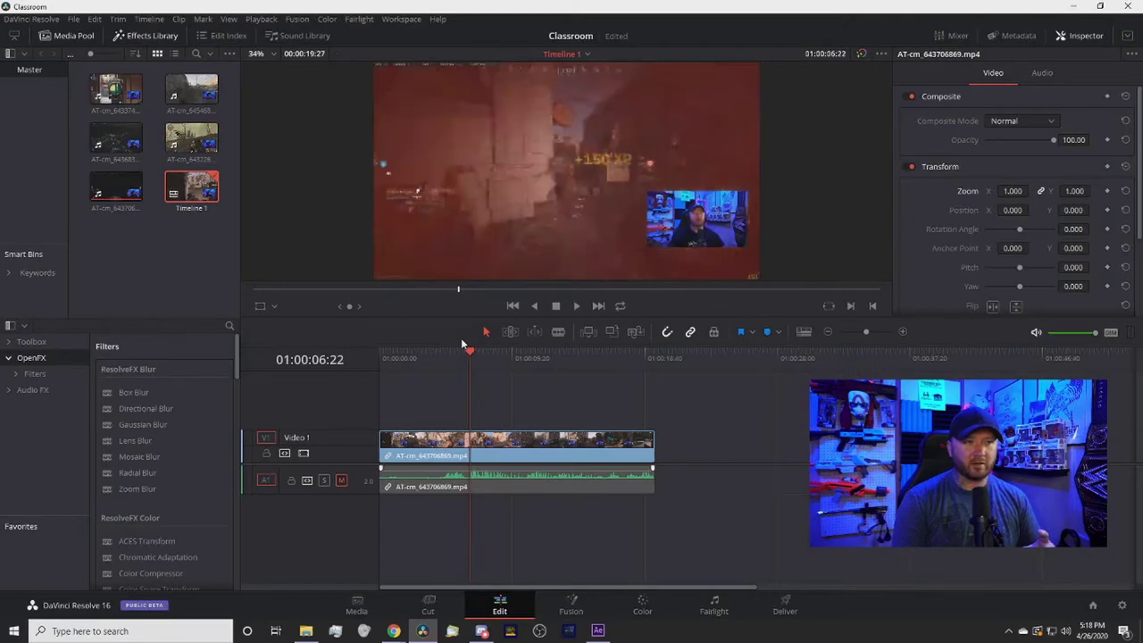
key("Left")
key("Right")
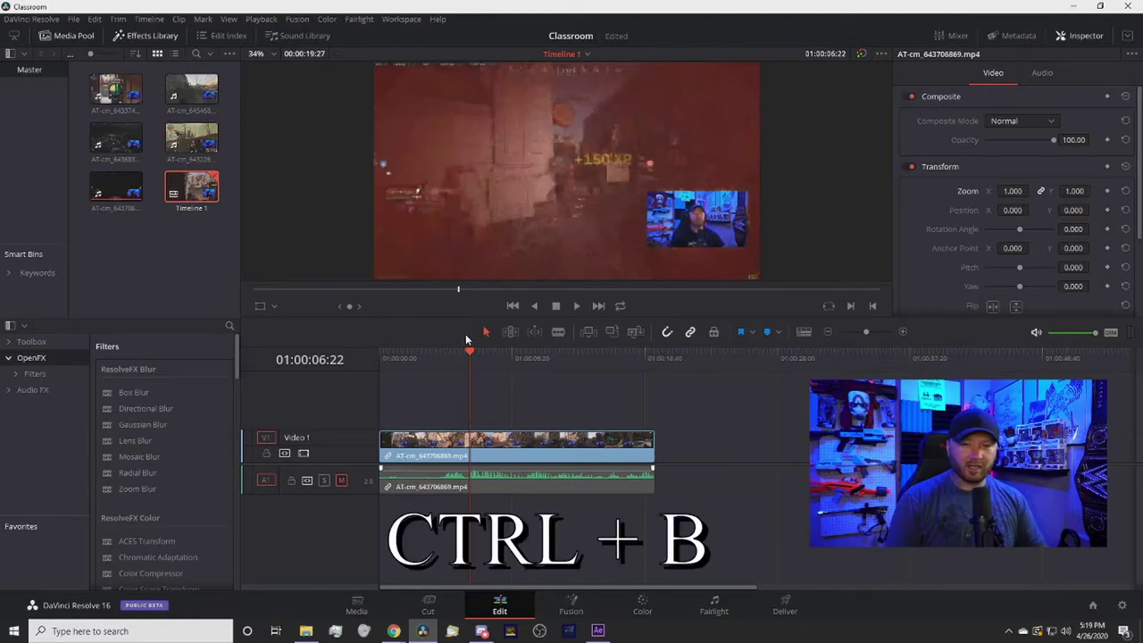
key("ctrl+b")
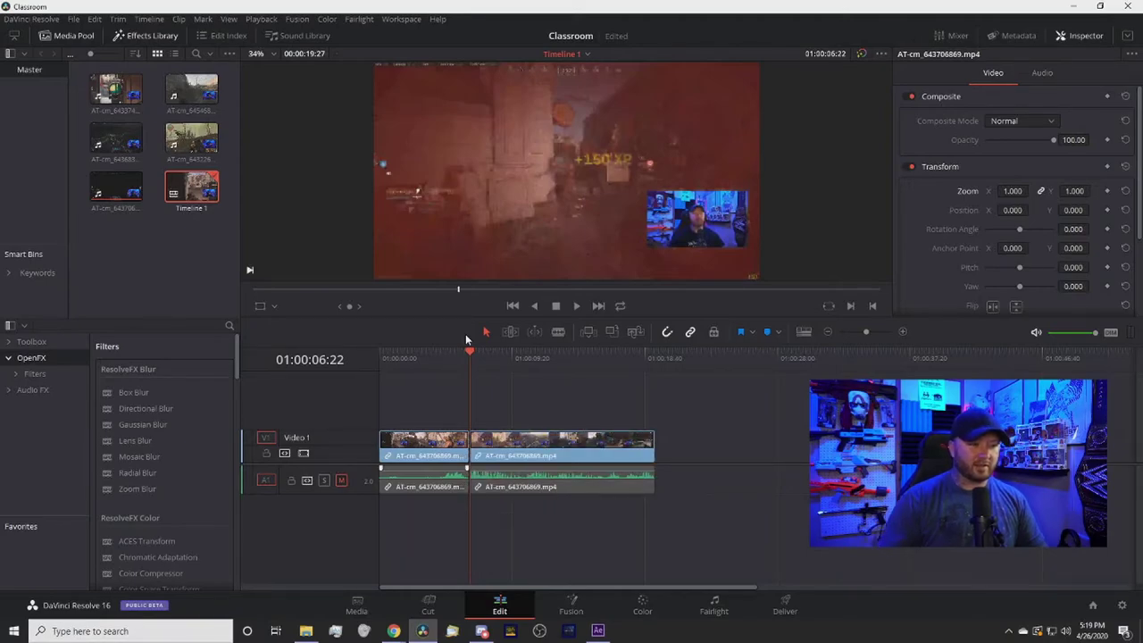
Step: Move the second piece aside, clear the stray clip, and play back the first piece
left_click_drag(549, 457, 1018, 411)
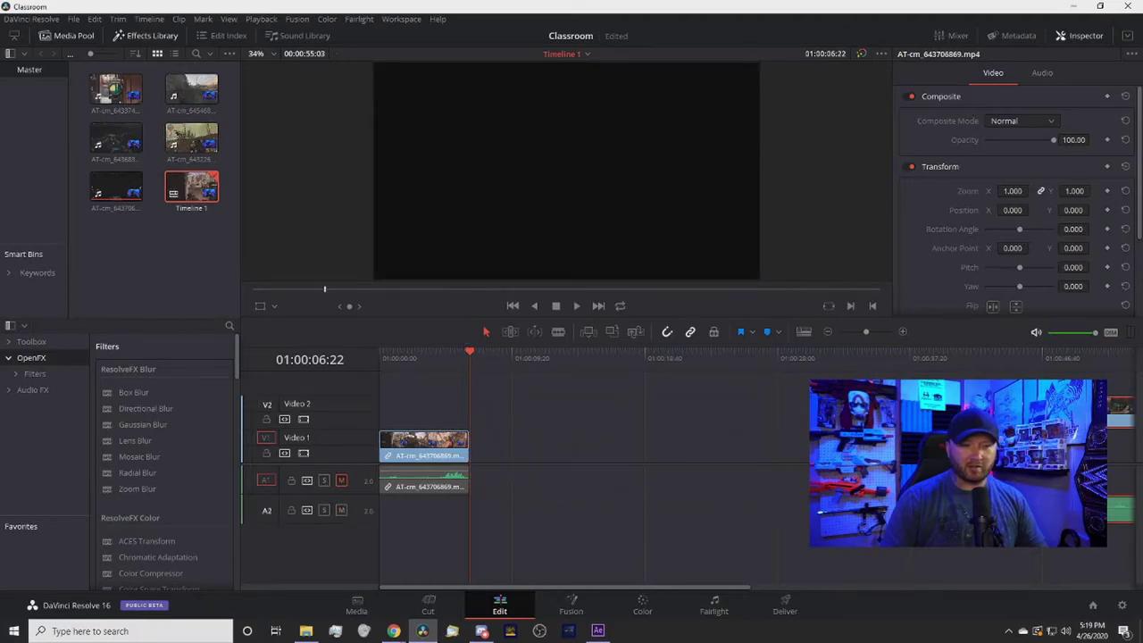
key("Delete")
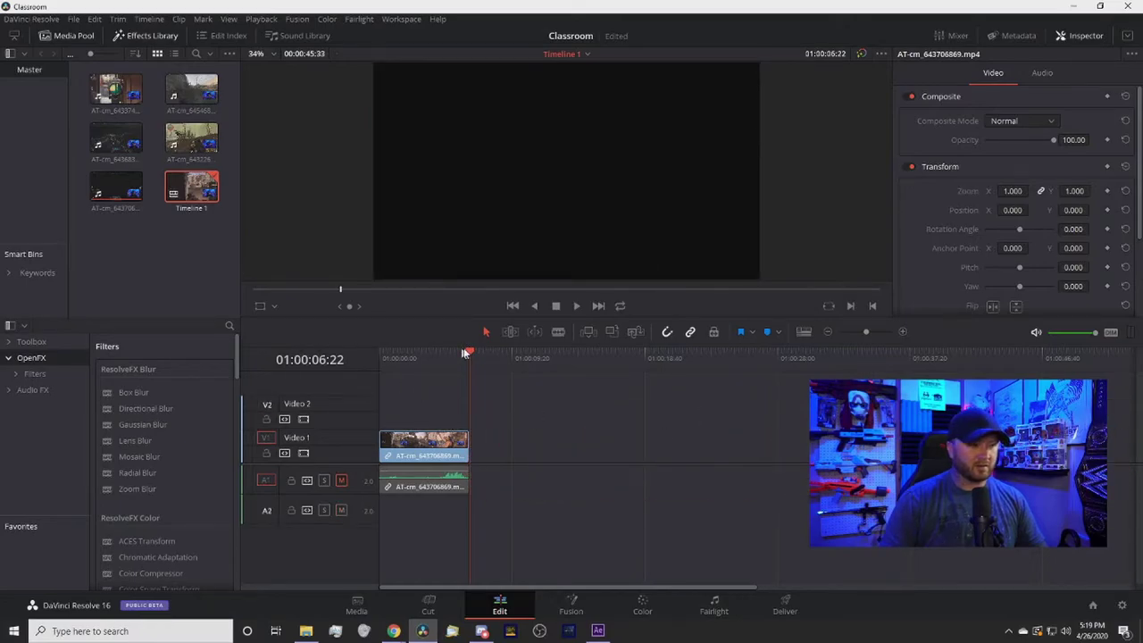
left_click_drag(467, 350, 381, 352)
key("space")
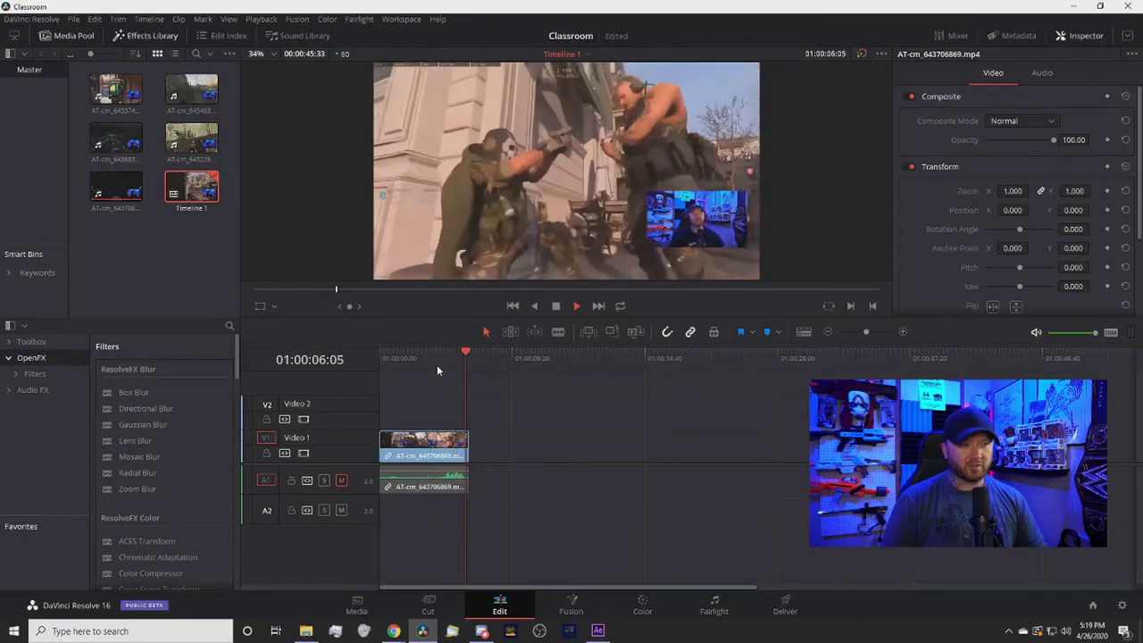
key("space")
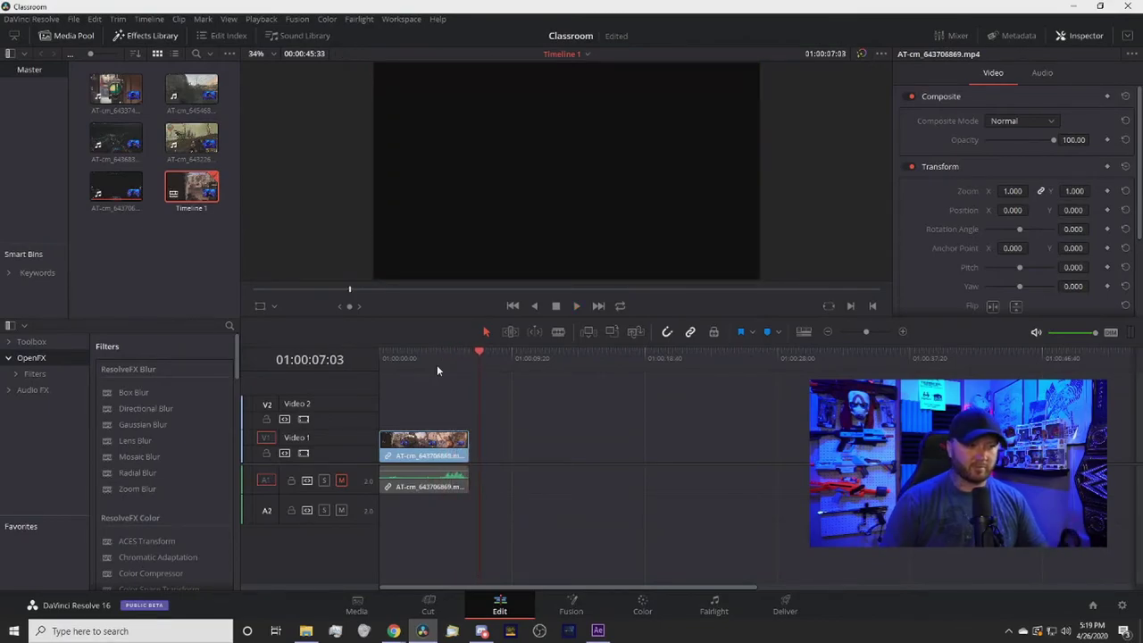
Step: Slide the second piece back, then delete it so only the first piece remains
left_click_drag(920, 447, 691, 446)
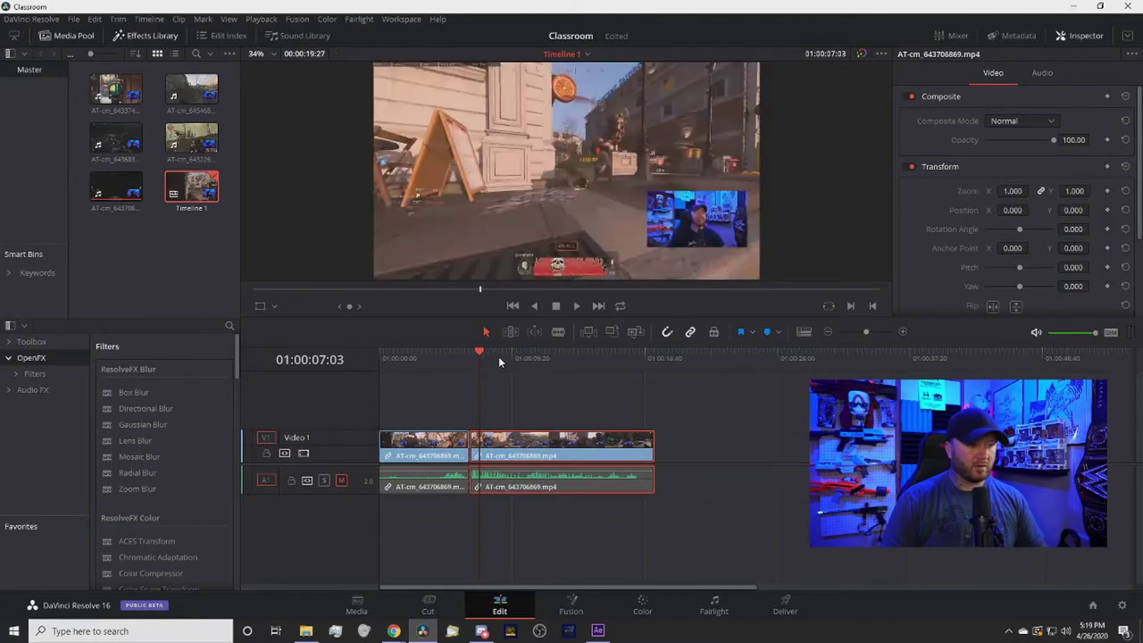
left_click_drag(480, 351, 450, 351)
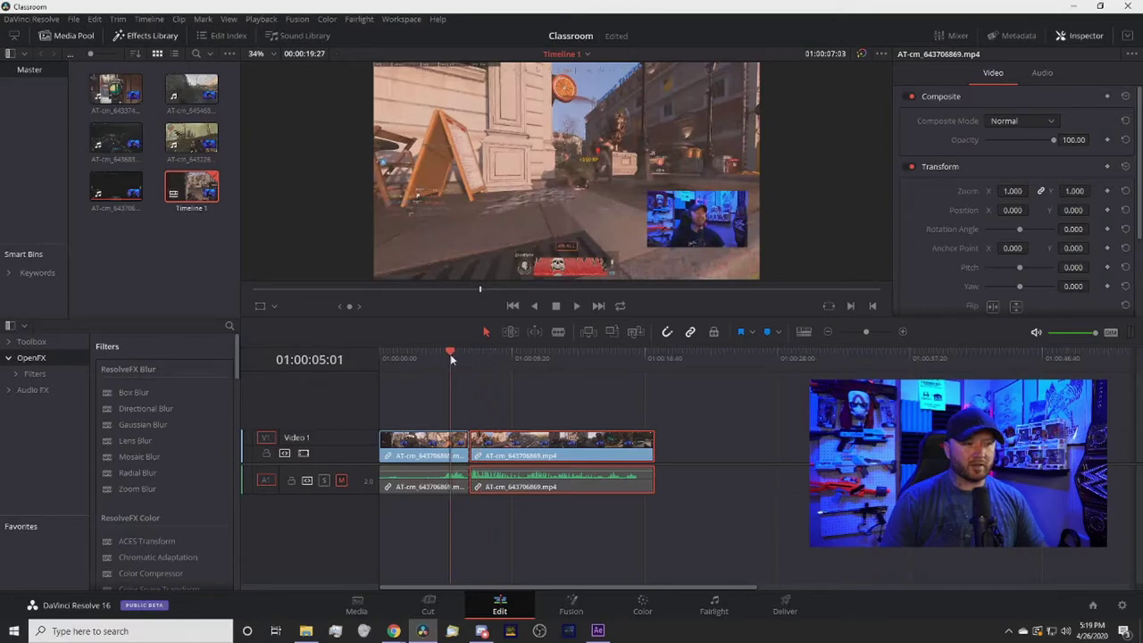
left_click(428, 459)
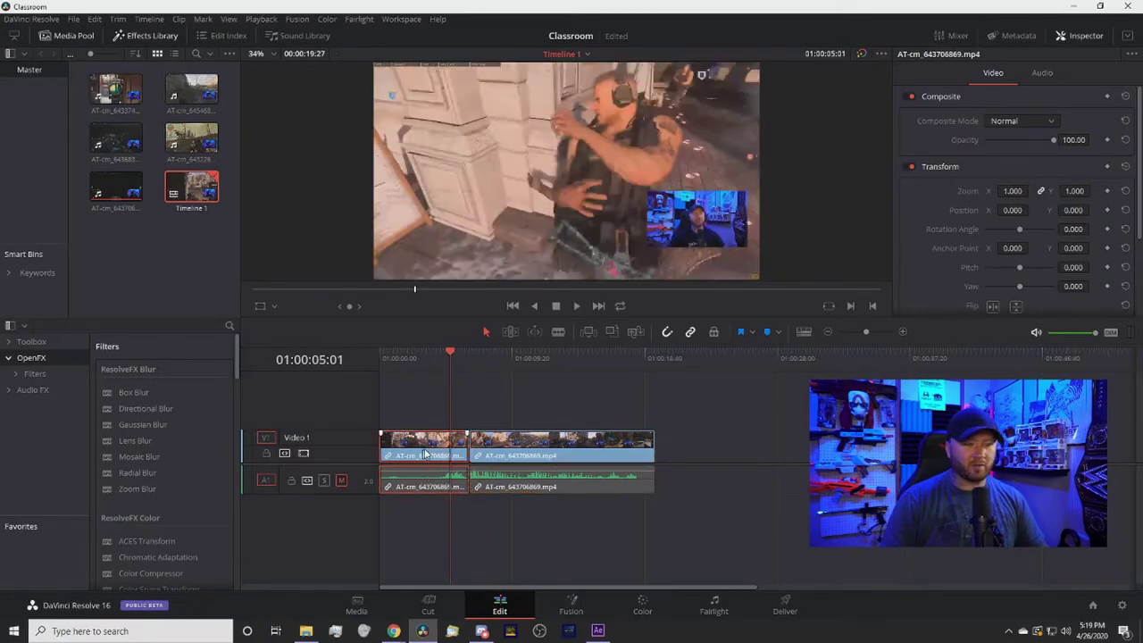
left_click(530, 461)
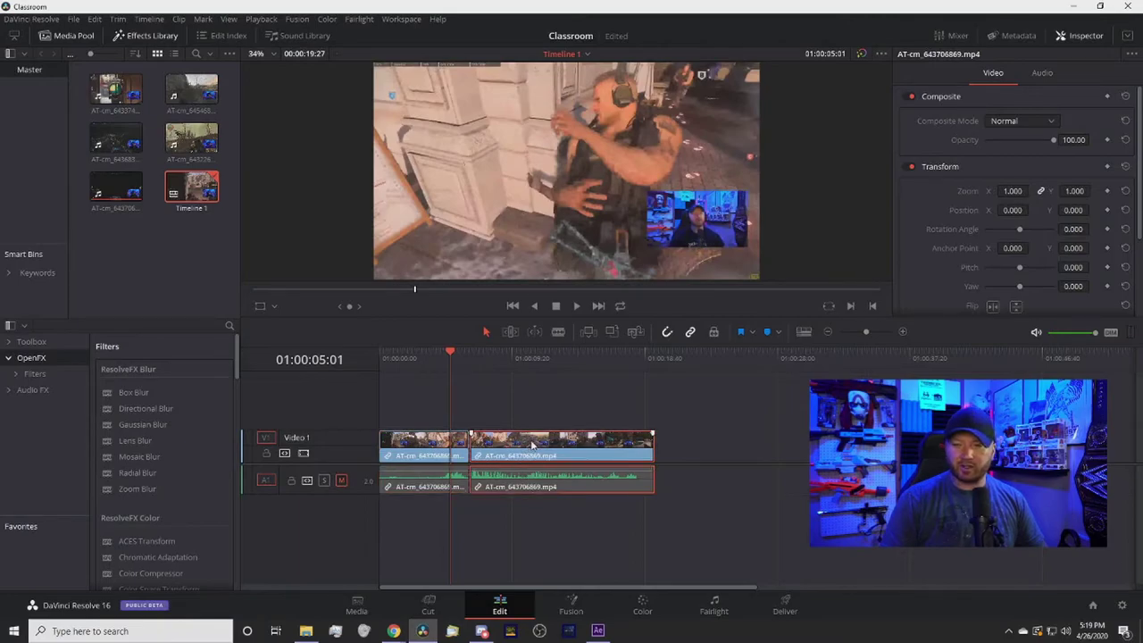
left_click_drag(532, 443, 565, 444)
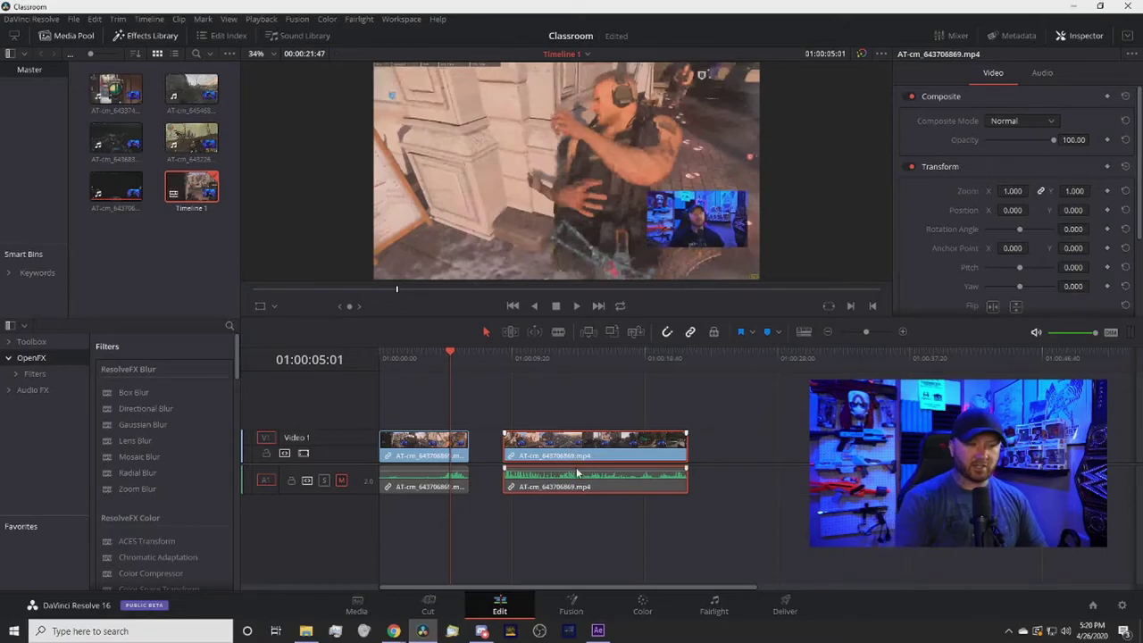
key("Delete")
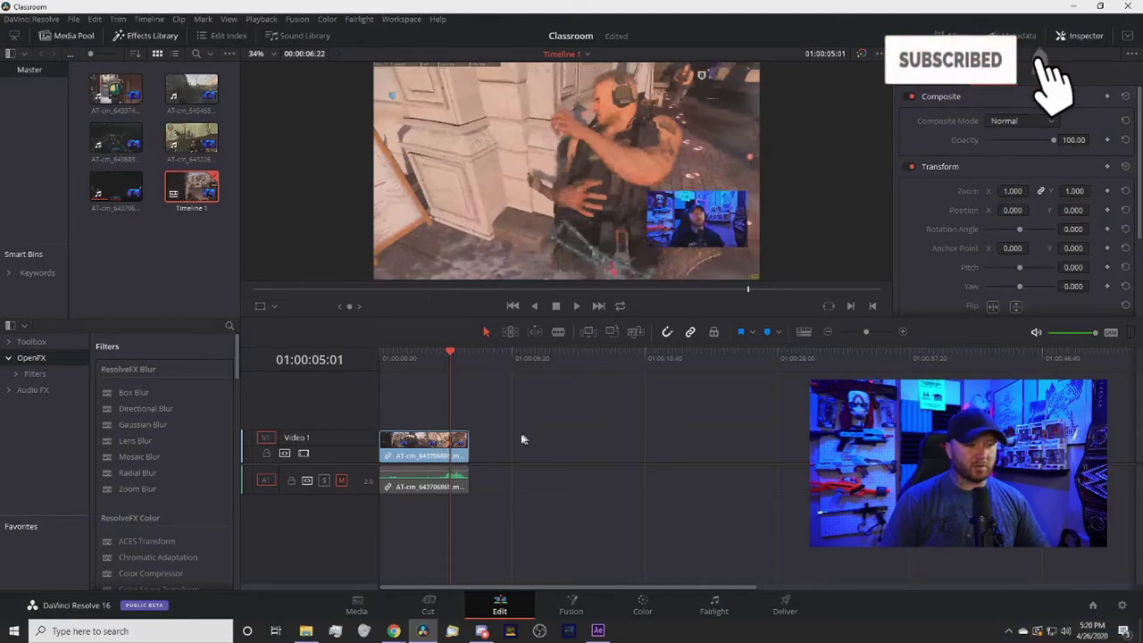
Step: Drop AT-cm_643374028.mp4 onto Video 1 near 01:00:10 and preview it
left_click_drag(447, 351, 430, 378)
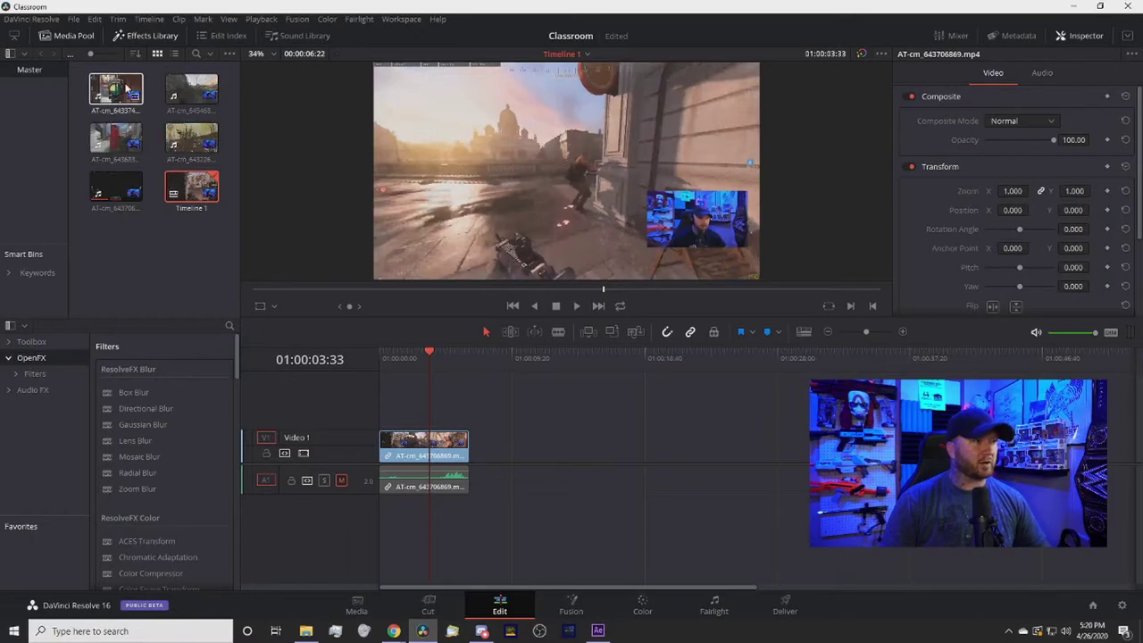
left_click_drag(128, 86, 595, 443)
left_click_drag(427, 354, 532, 373)
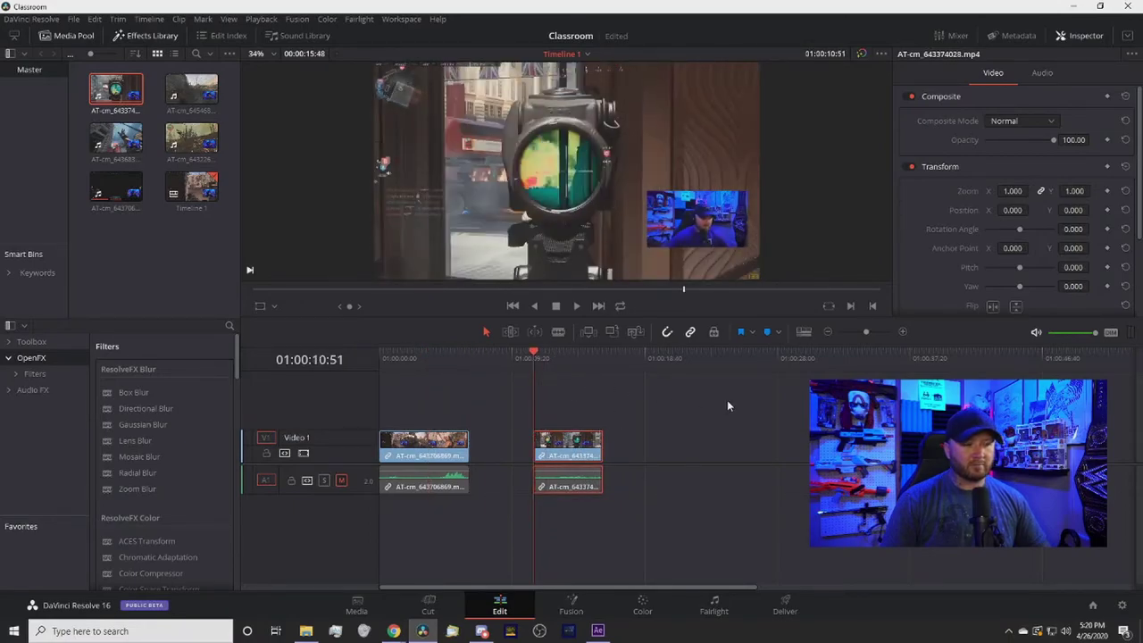
key("space")
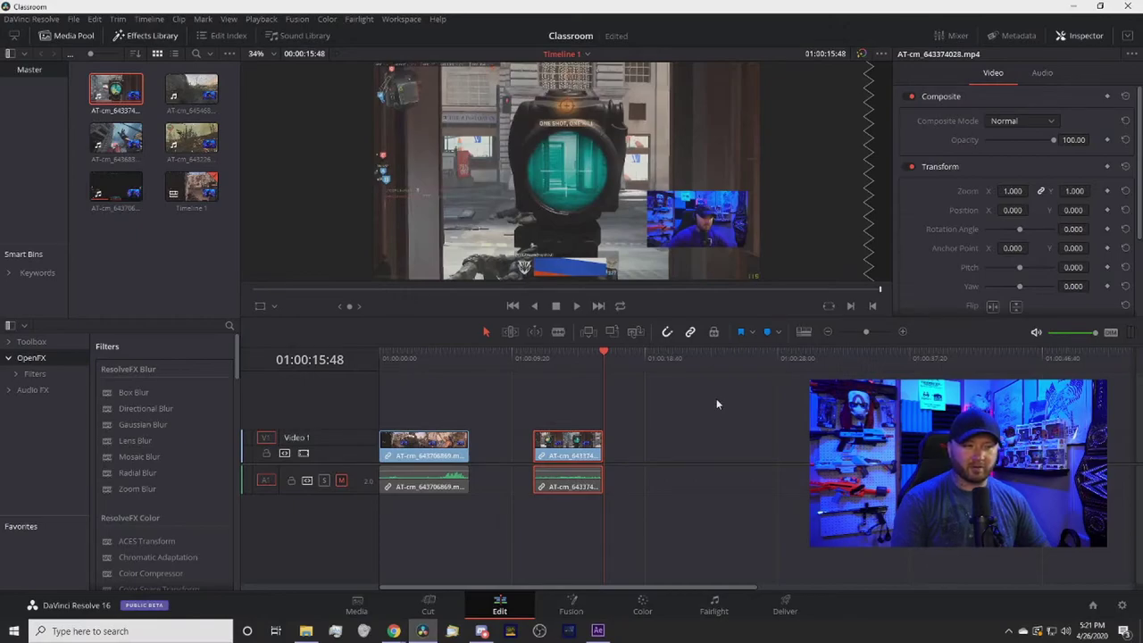
Step: Step frame by frame back through the second clip to 01:00:14:36
key("Left")
key("Left")
key("Left")
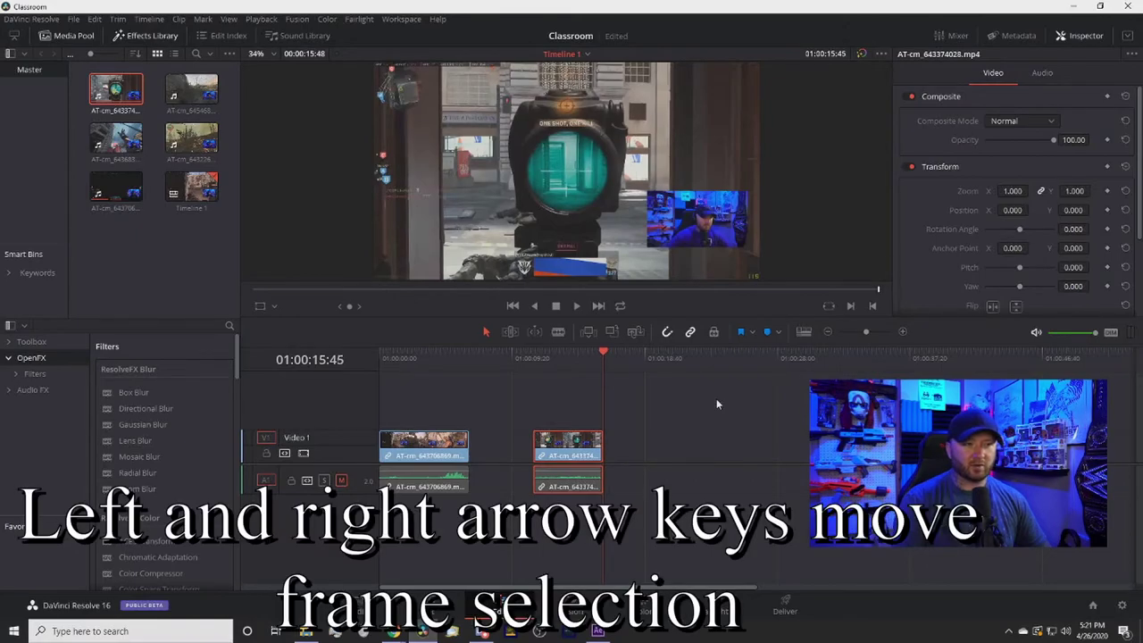
key("Left")
key("Left")
key("Left")
key("Left")
key("Left")
key("Left")
key("Left")
key("Left")
key("Left")
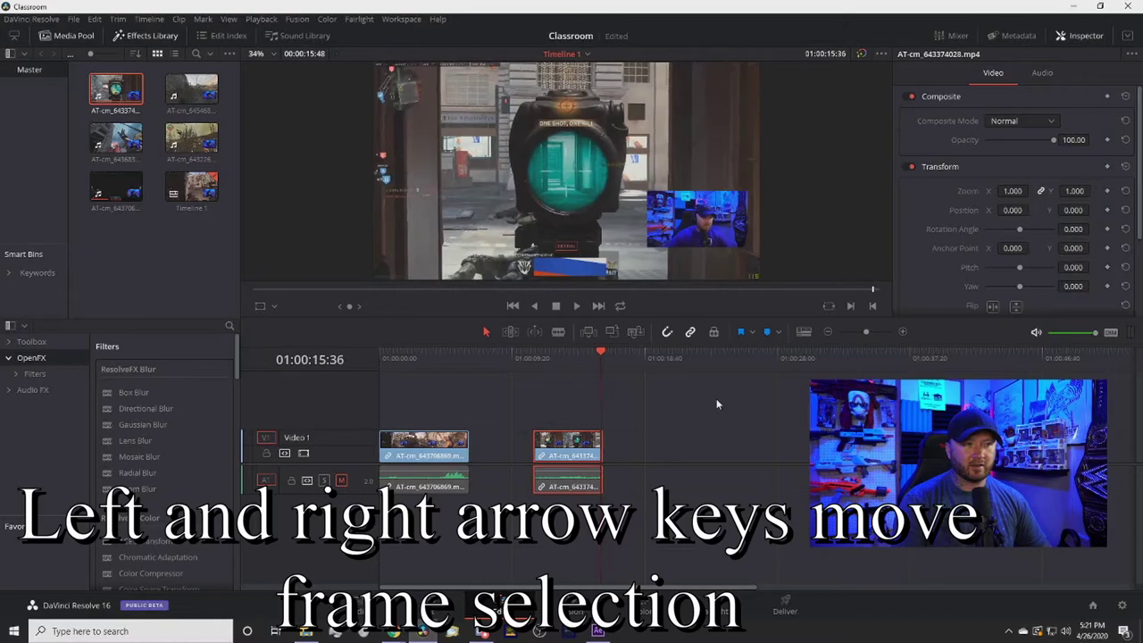
key("Left")
key("Left")
key("Left")
key("Left")
key("Left")
key("Left")
key("Left")
key("Left")
key("Left")
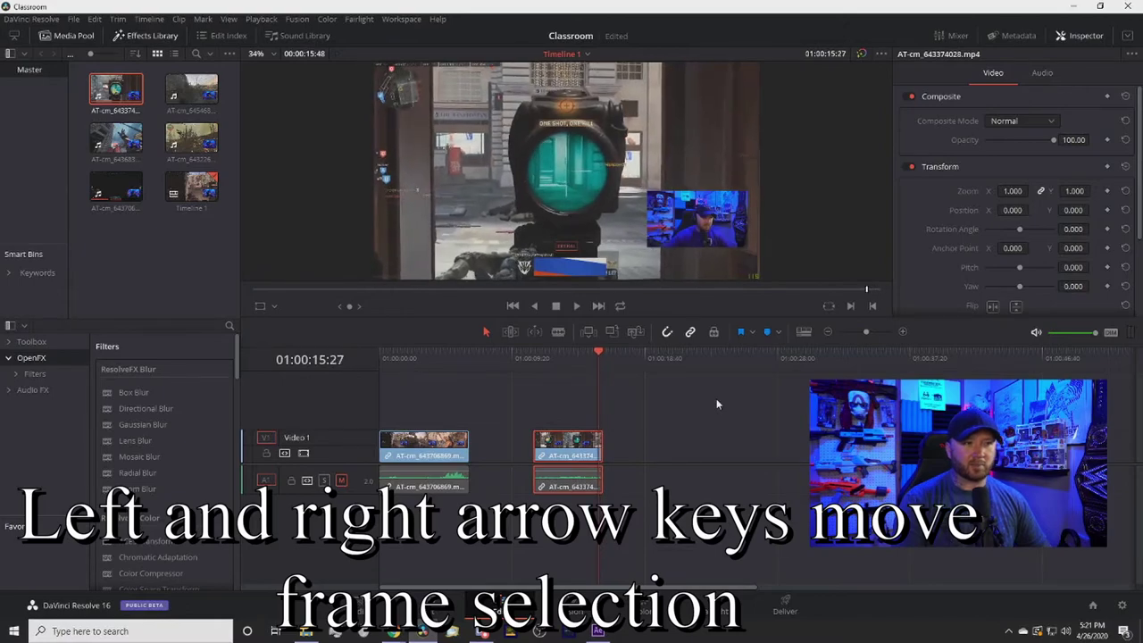
key("Left")
key("Left")
key("Left")
key("Left")
key("Left")
key("Left")
key("Left")
key("Left")
key("Left")
key("Left")
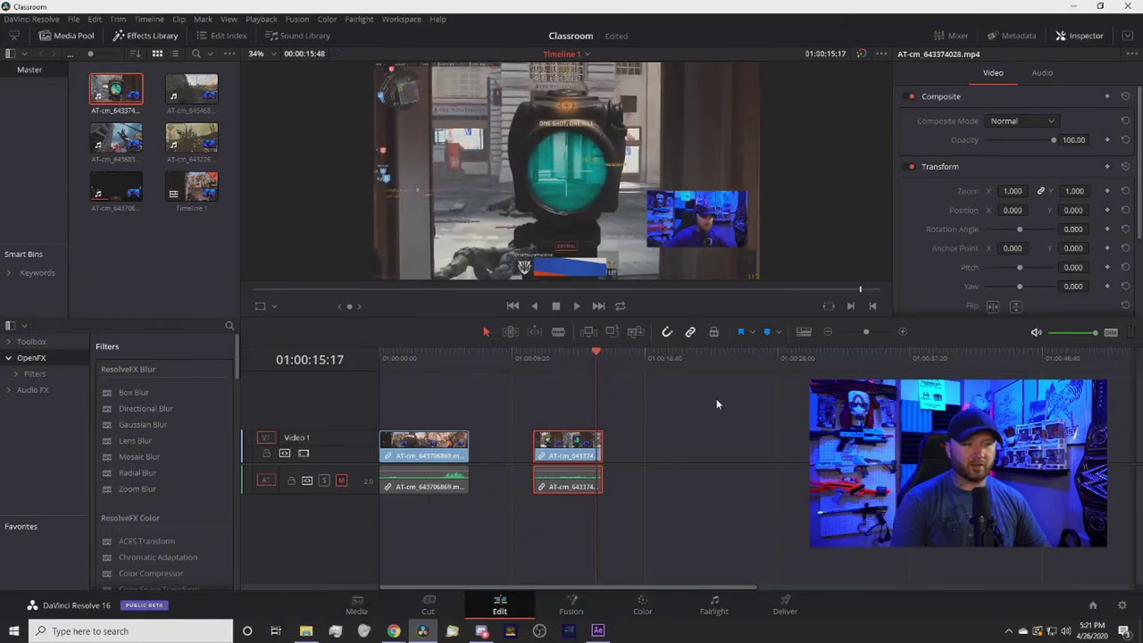
key("Left")
key("Left")
key("Left")
key("Left")
key("Left")
key("Left")
key("Left")
key("Left")
key("Left")
key("Left")
key("Left")
key("Left")
key("Left")
key("Left")
key("Left")
key("Left")
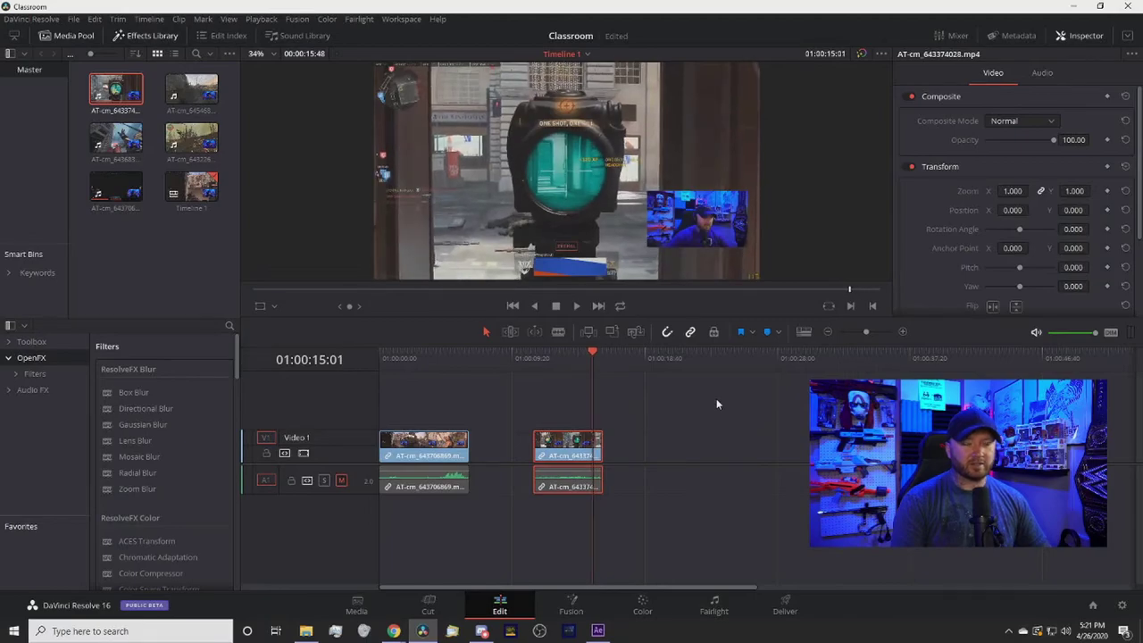
key("Left")
key("Left")
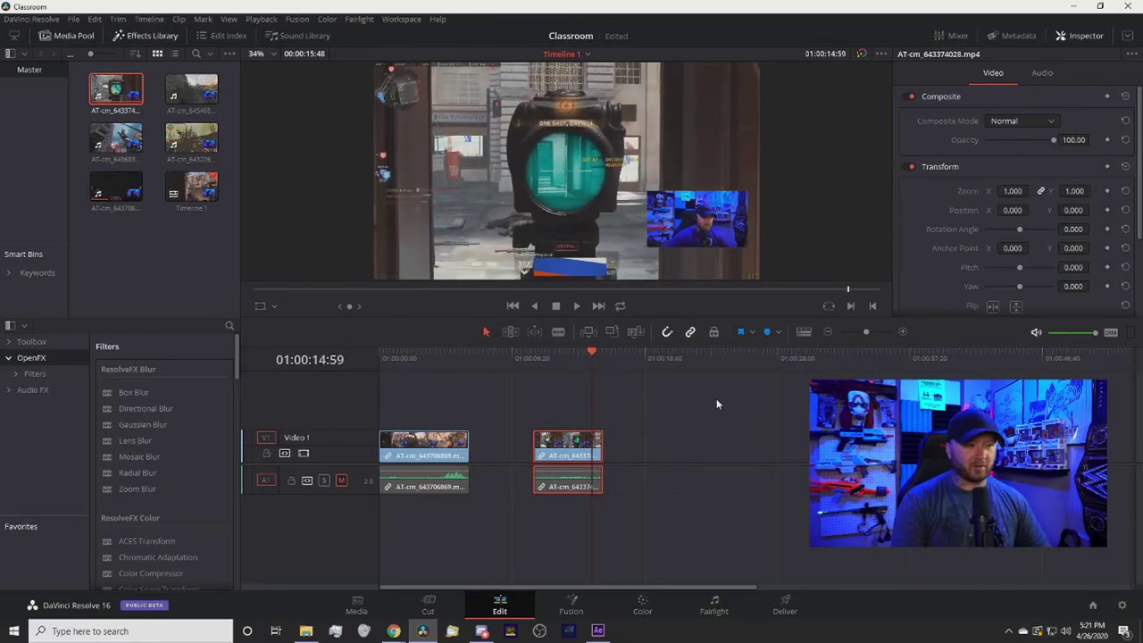
key("Left")
key("Left")
key("Left")
key("Left")
key("Left")
key("Left")
key("Left")
key("Left")
key("Left")
key("Left")
key("Left")
key("Left")
key("Left")
key("Left")
key("Left")
key("Left")
key("Left")
key("Left")
key("Left")
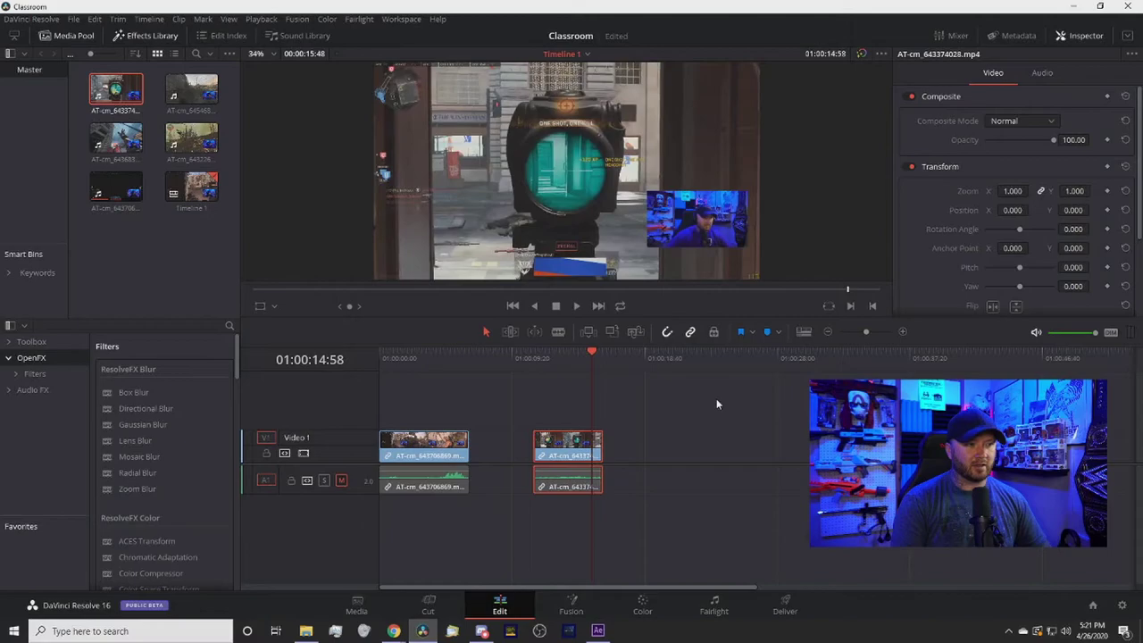
key("Left")
key("Left")
key("Left")
key("Left")
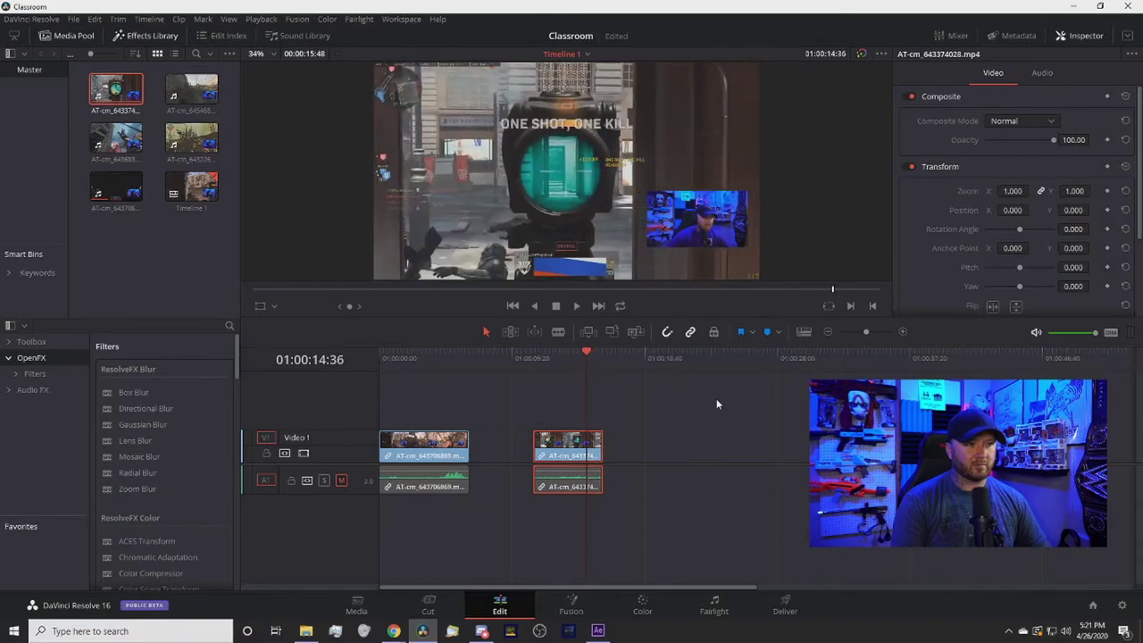
key("Right")
key("Left")
key("Left")
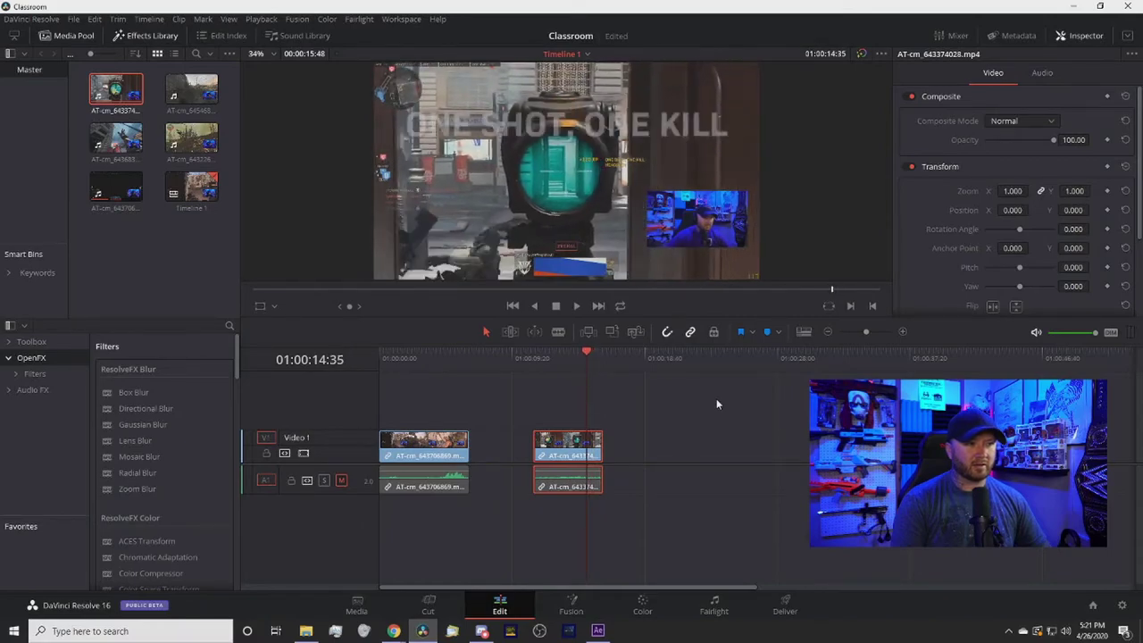
key("Left")
key("Right")
key("Left")
key("Right")
key("Right")
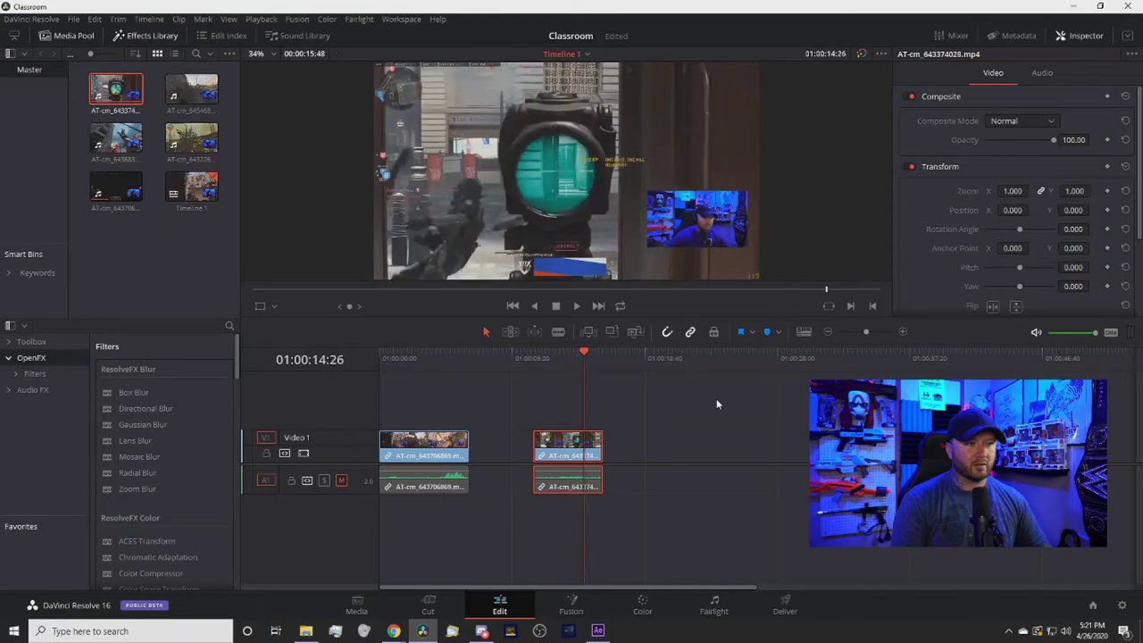
key("Right")
key("Right")
key("Right")
key("Left")
key("Left")
key("Left")
key("Left")
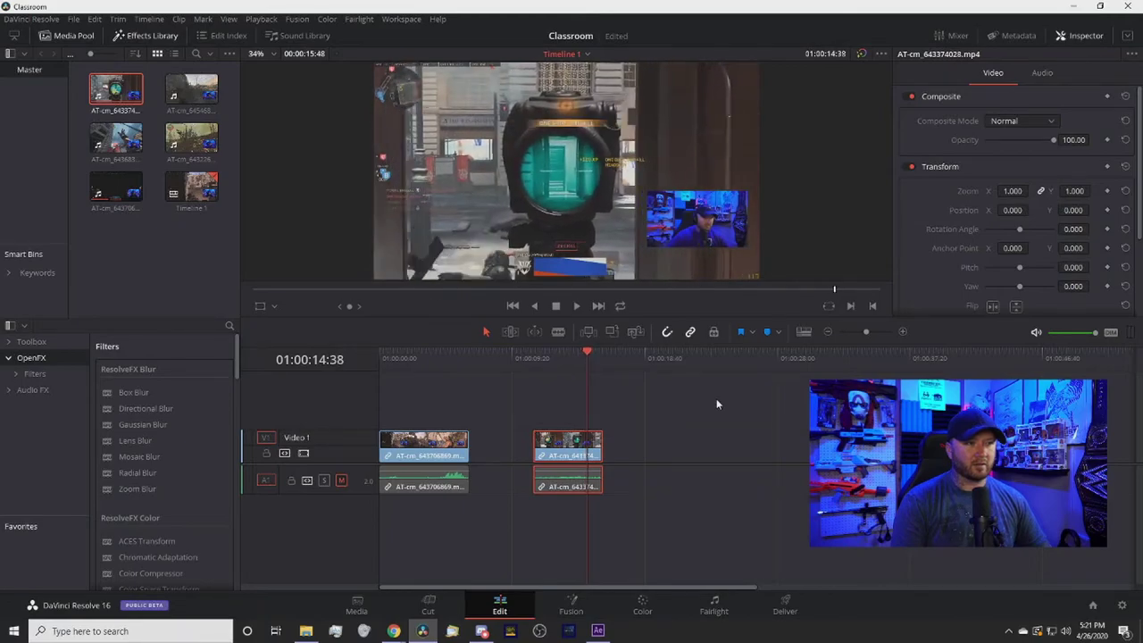
key("Right")
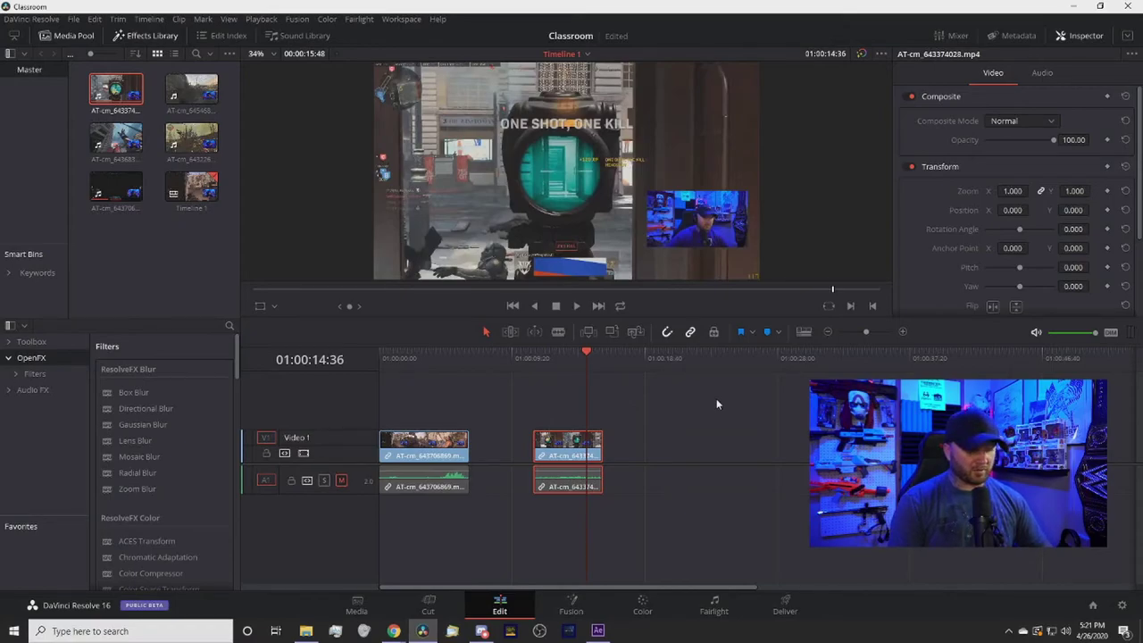
Step: Blade the second clip there, delete the tail, and play it from its start
key("ctrl+b")
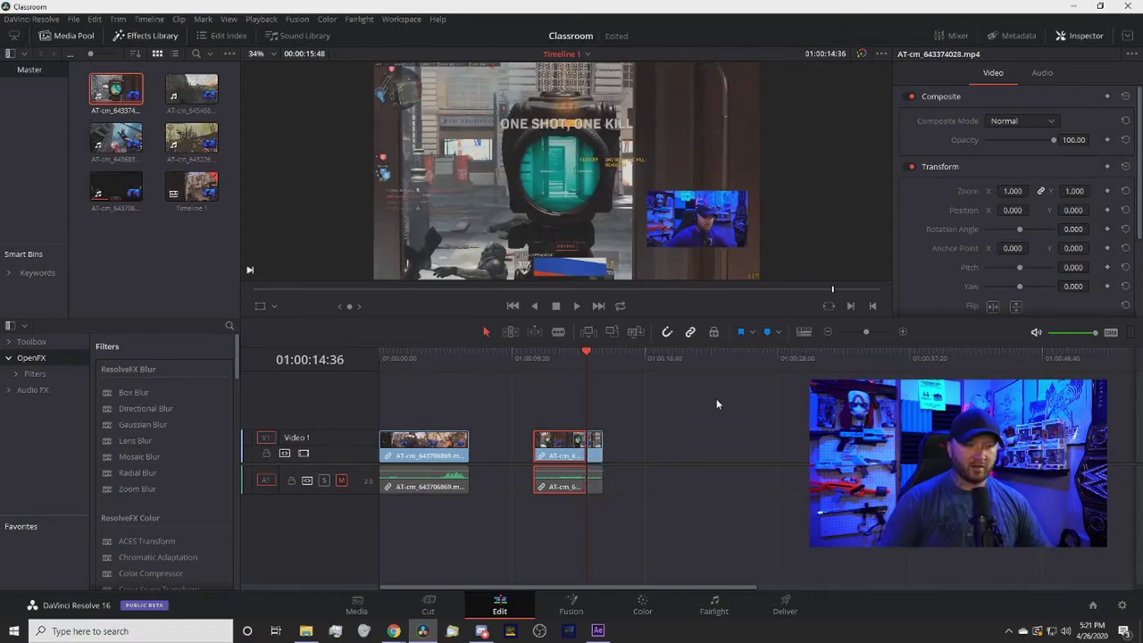
left_click(597, 458)
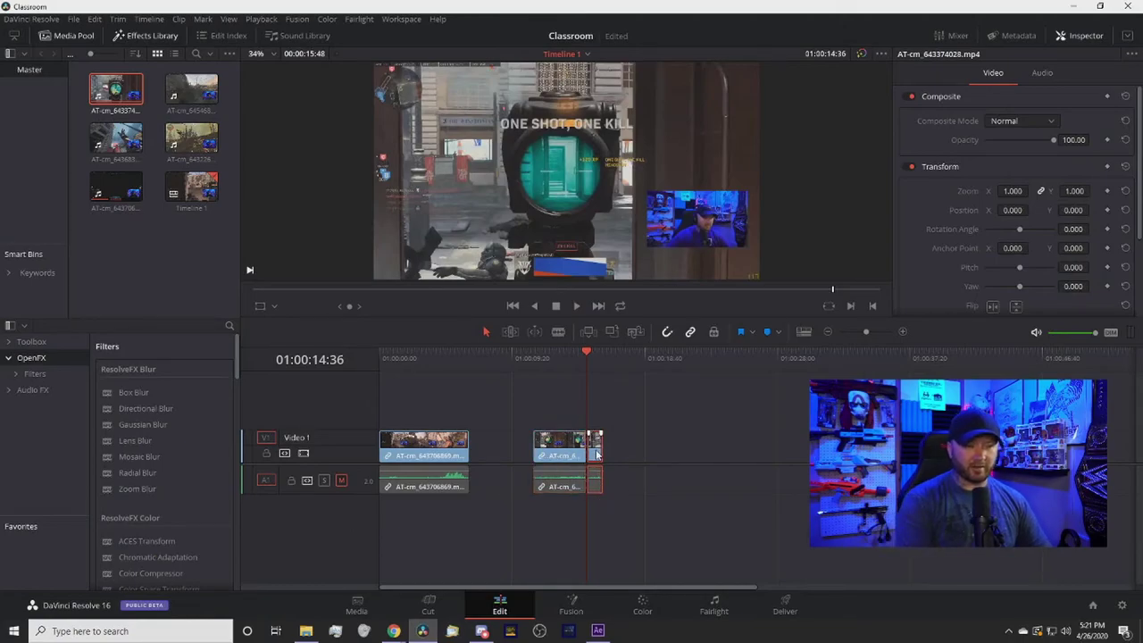
key("Delete")
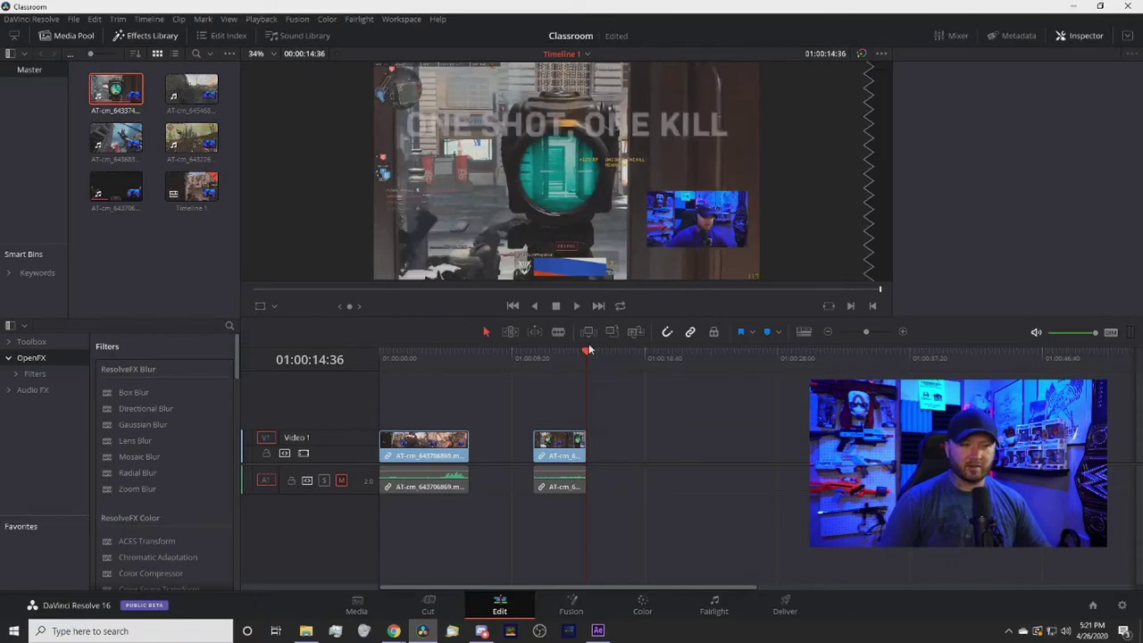
left_click_drag(586, 354, 533, 356)
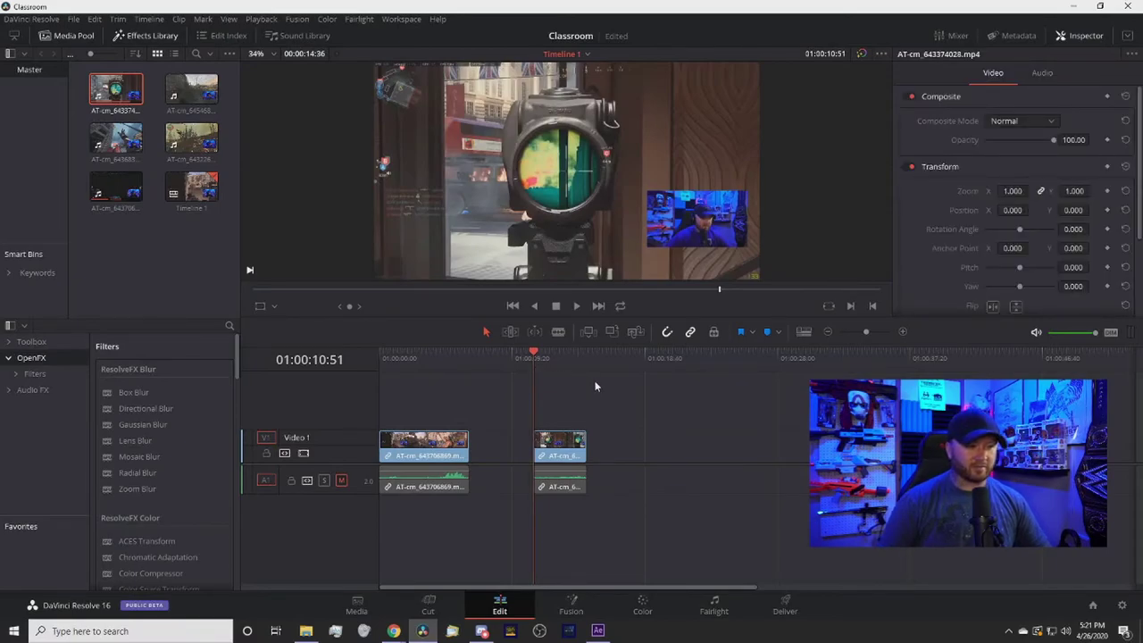
key("space")
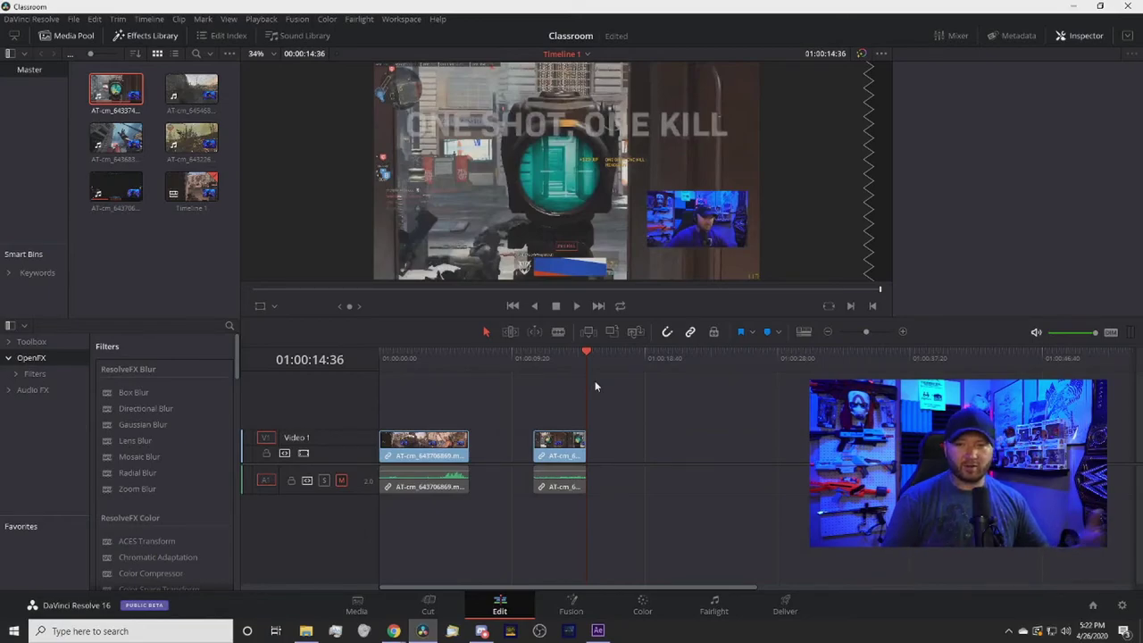
Step: Look through the File, Trim and Timeline menu commands, leaving Timeline open
left_click(76, 19)
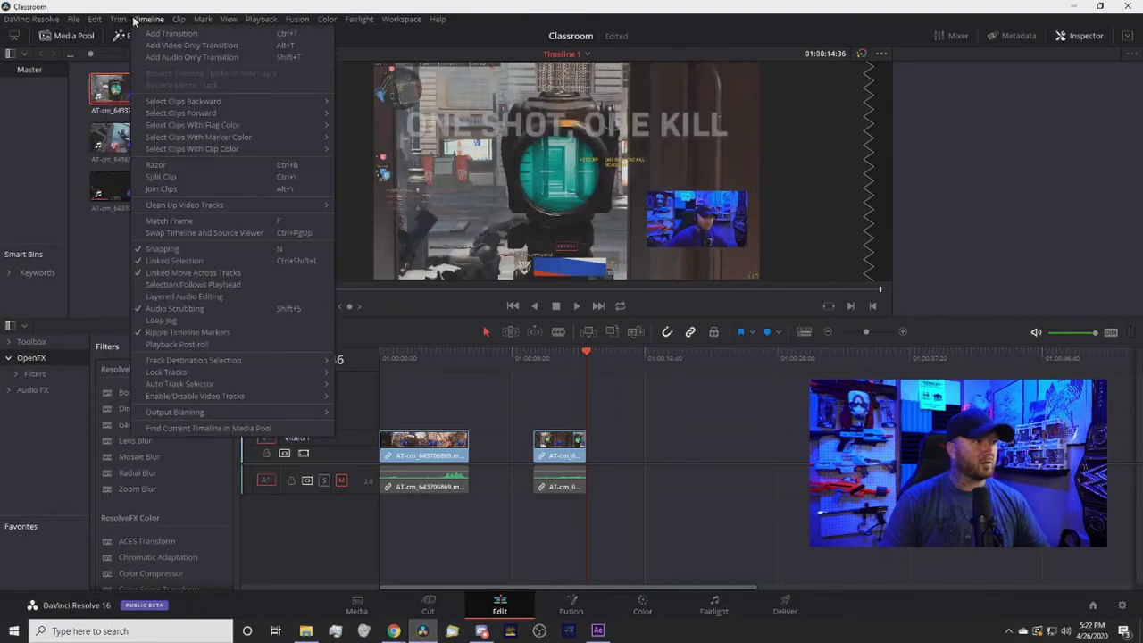
mouse_move(119, 19)
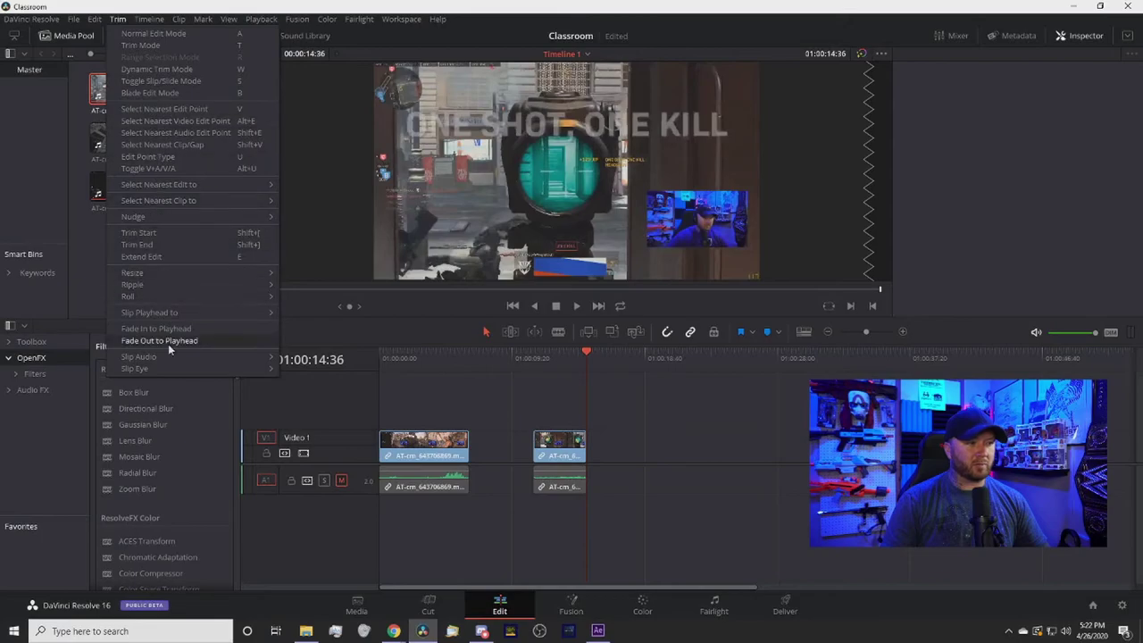
mouse_move(169, 360)
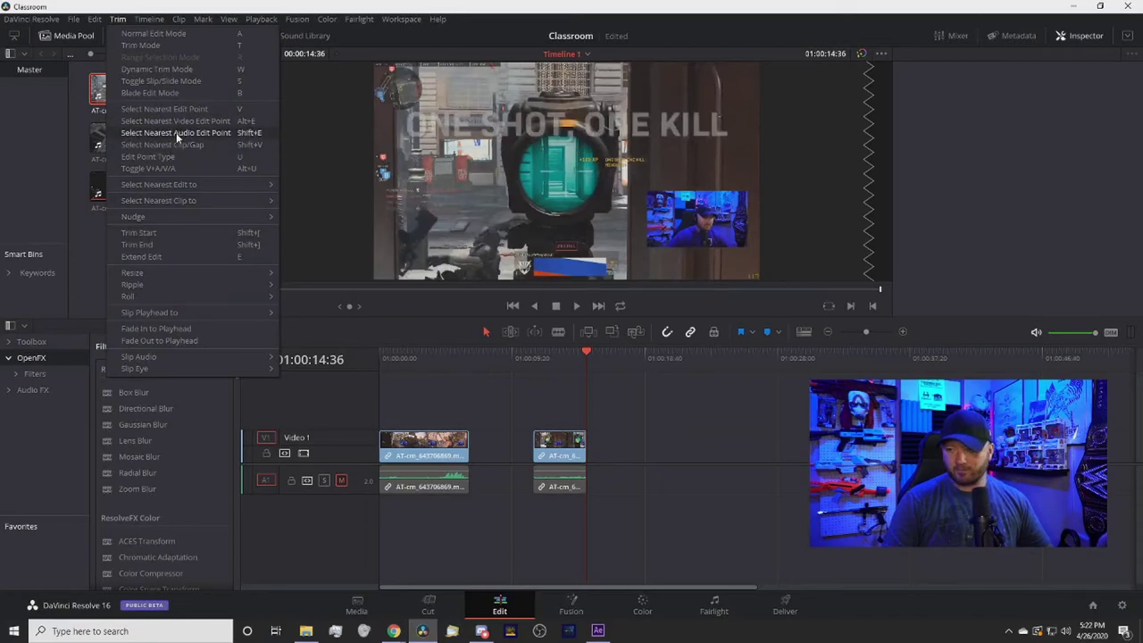
mouse_move(157, 20)
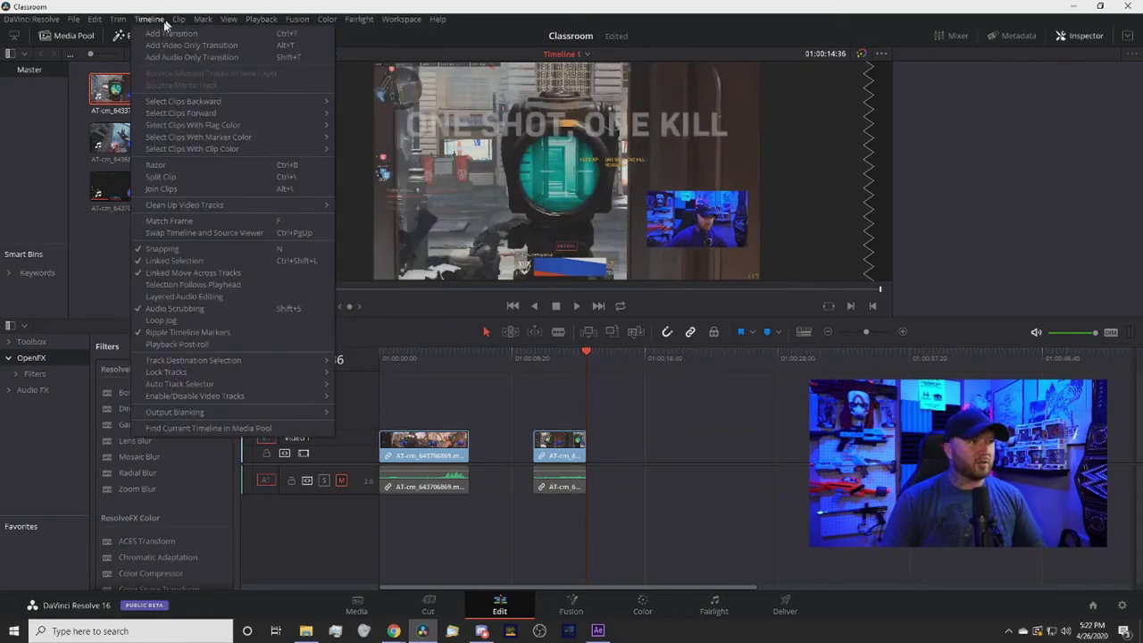
Step: Close the menu and slide the second clip left until it butts against the first
mouse_move(212, 26)
left_click(890, 549)
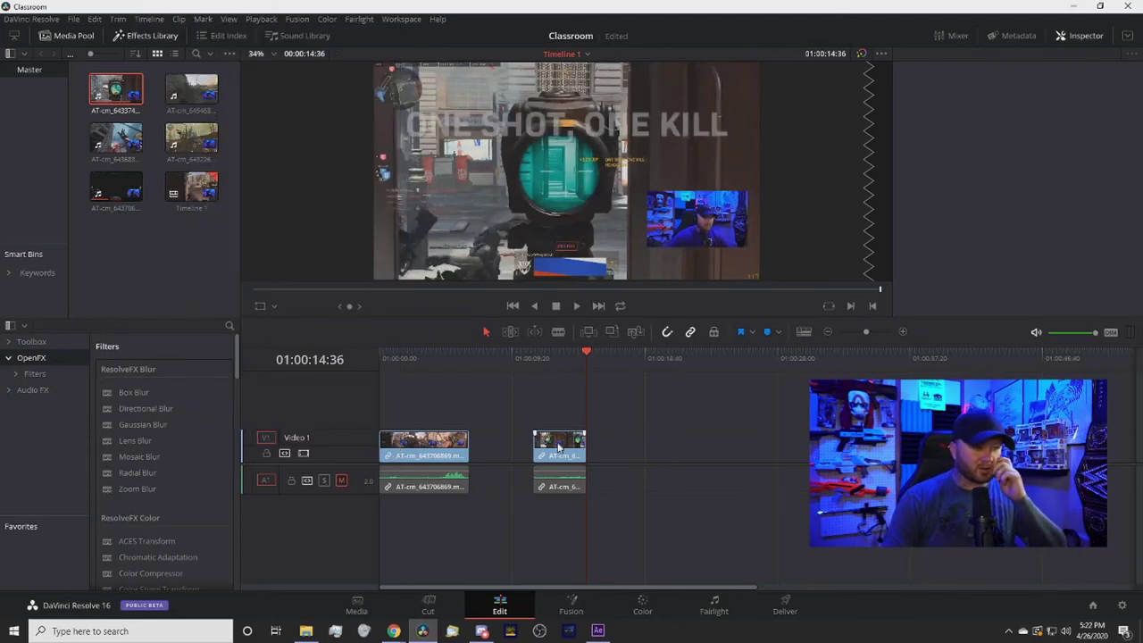
left_click_drag(559, 447, 444, 451)
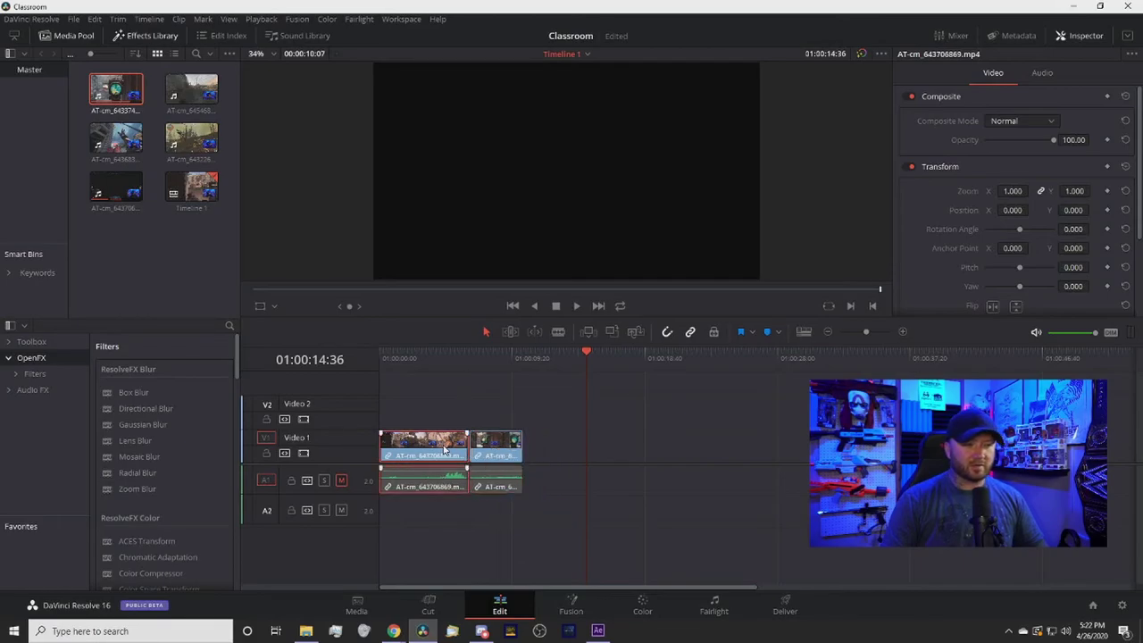
left_click_drag(586, 354, 443, 377)
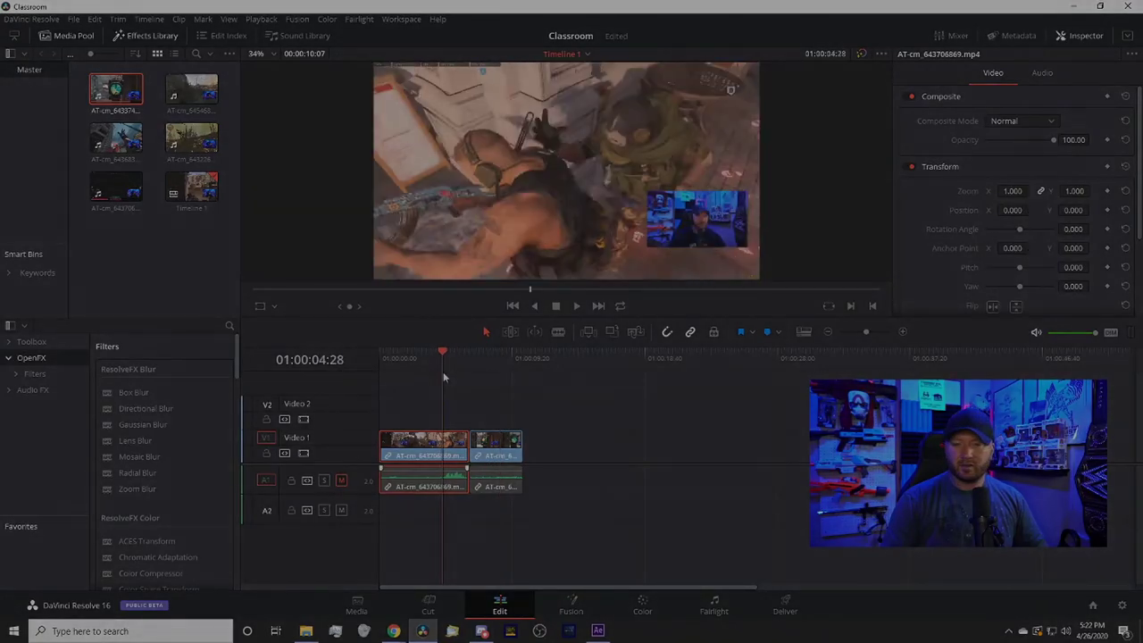